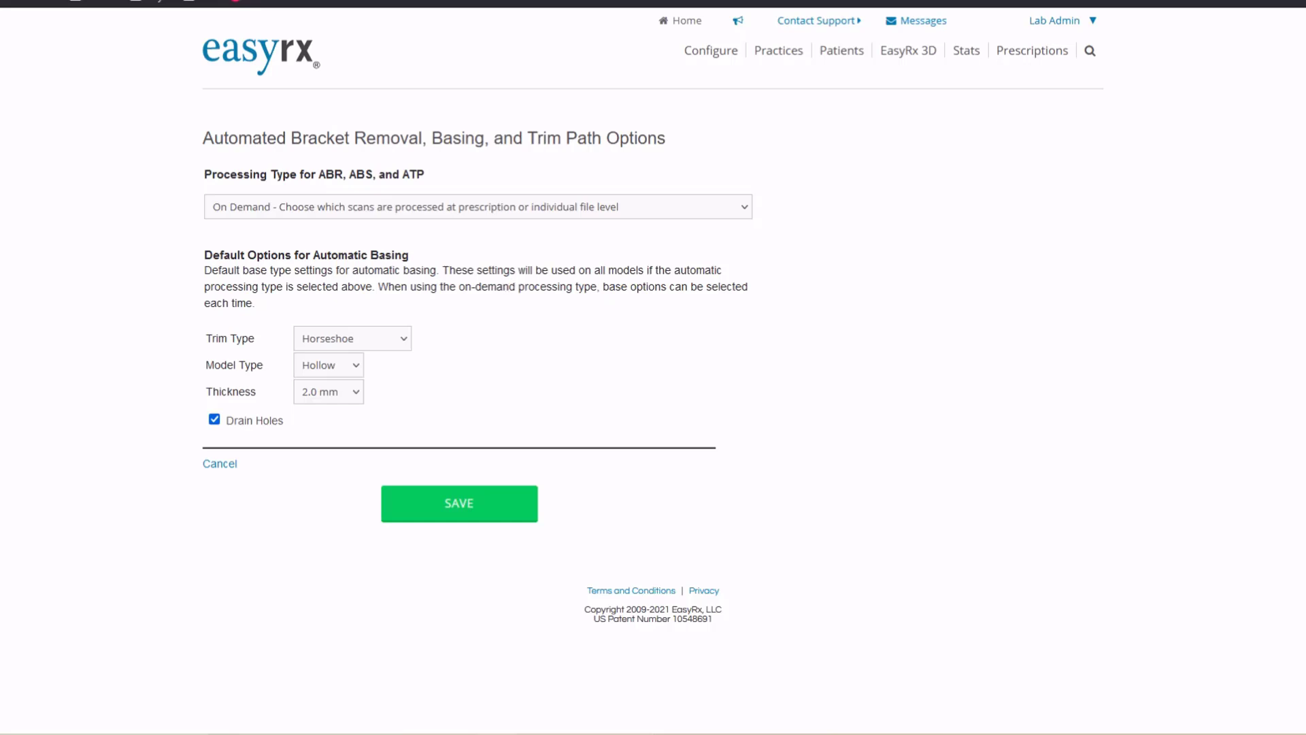
mouse_move(534, 733)
left_click(721, 732)
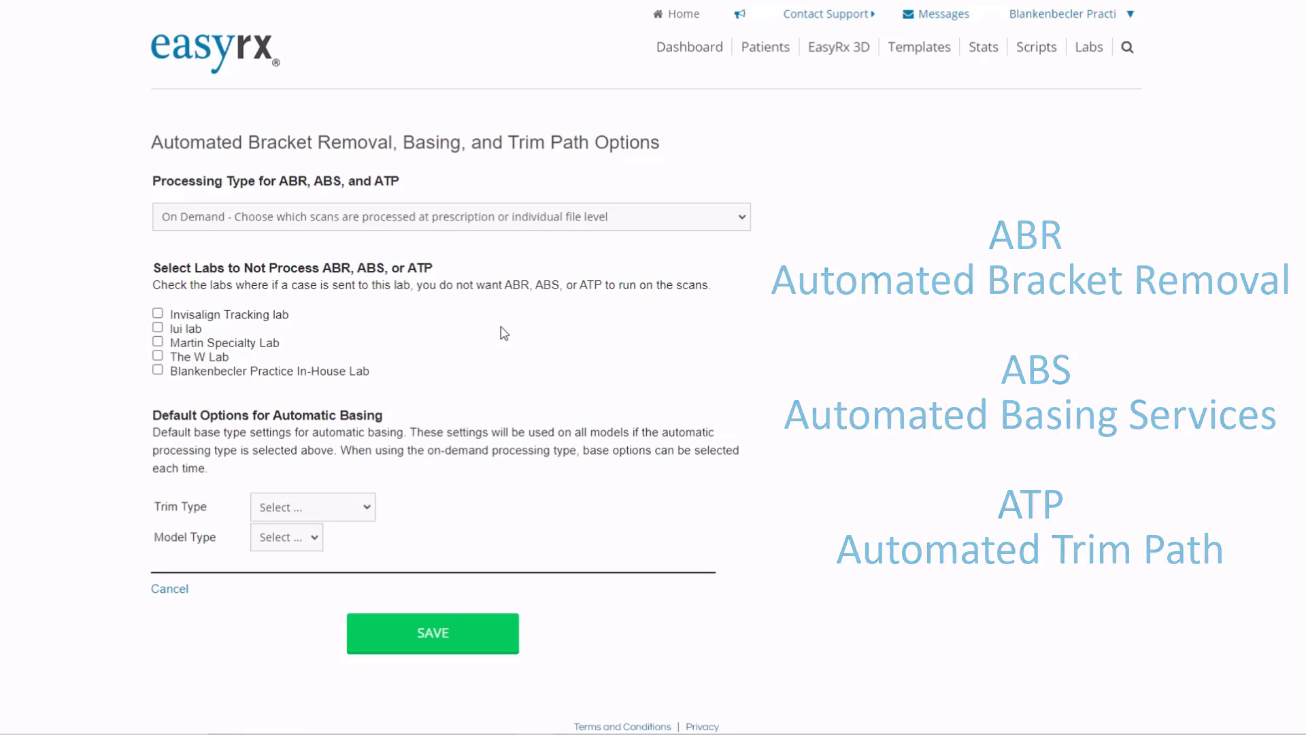
Keep the processing type on On Demand and exclude Invisalign Tracking lab, lui lab, Martin Specialty Lab and The W Lab from ABR, ABS and ATP
left_click(381, 218)
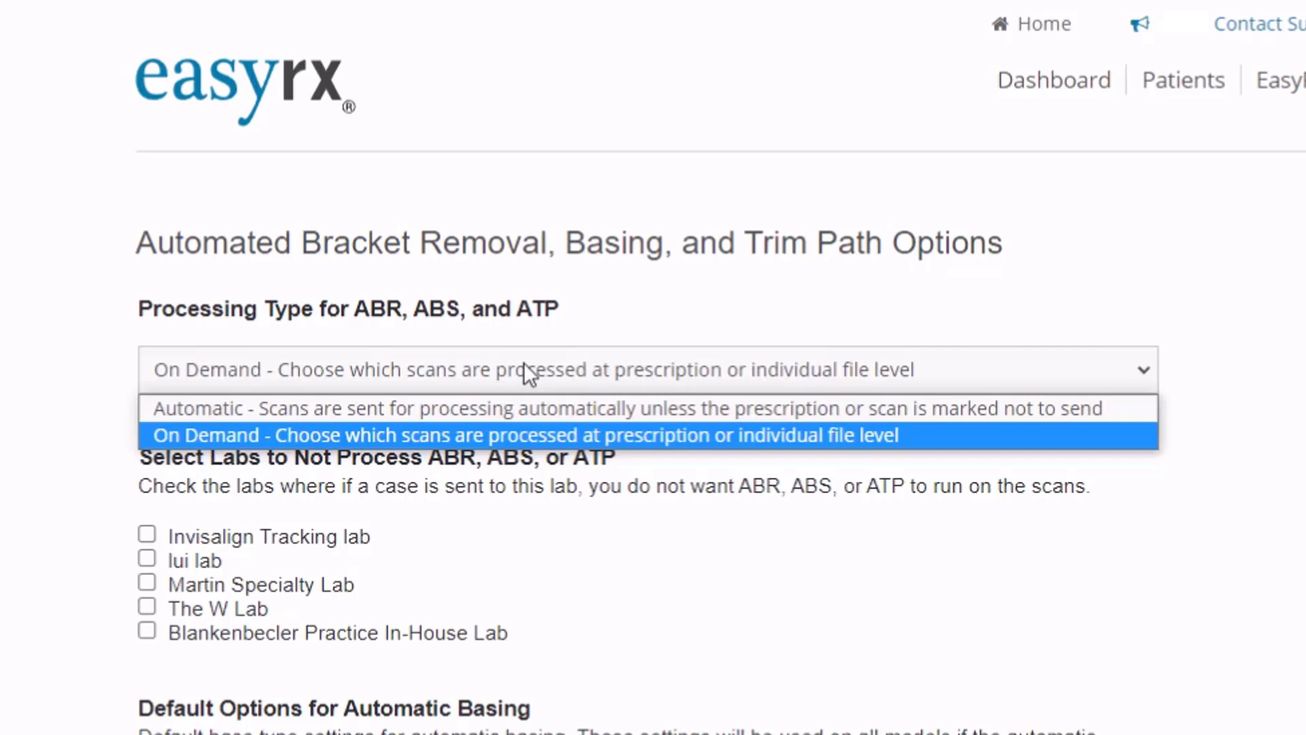
left_click(483, 434)
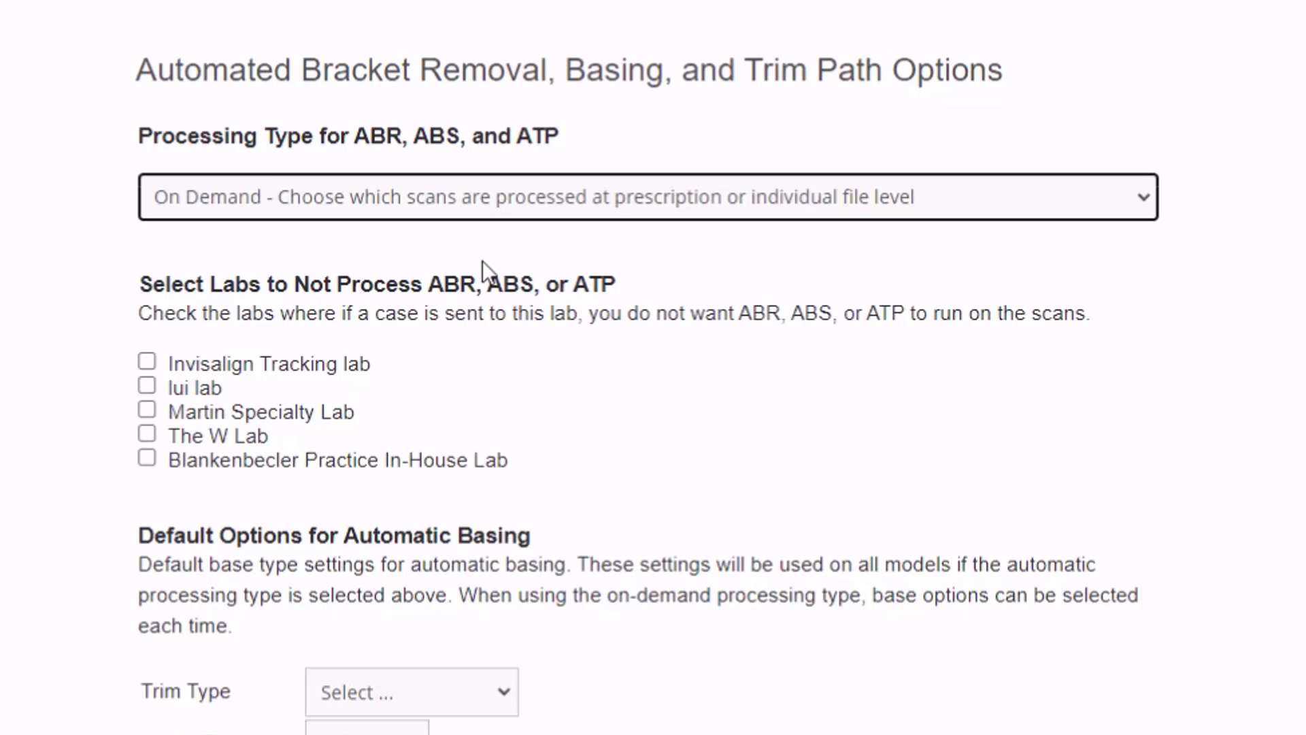
left_click(483, 260)
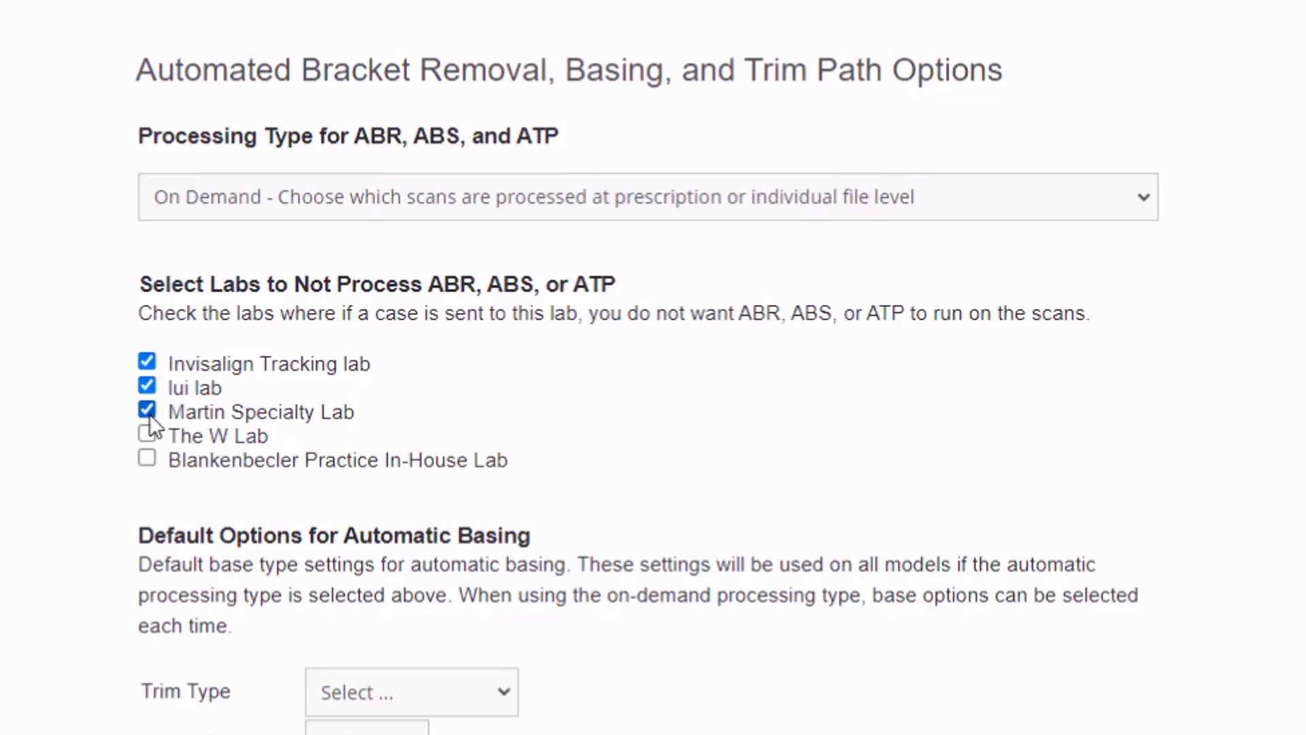
left_click(148, 435)
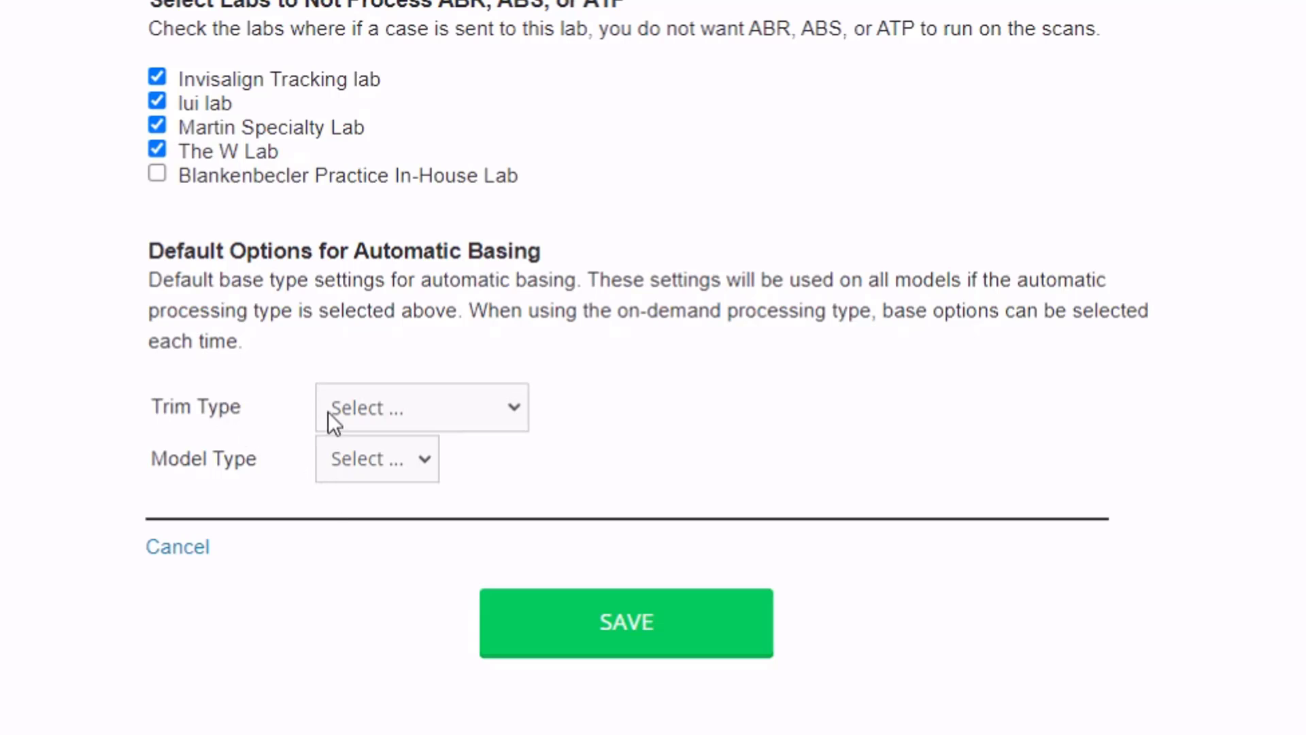
Set the default trim type for automatic basing to Minimal Trimming
left_click(367, 412)
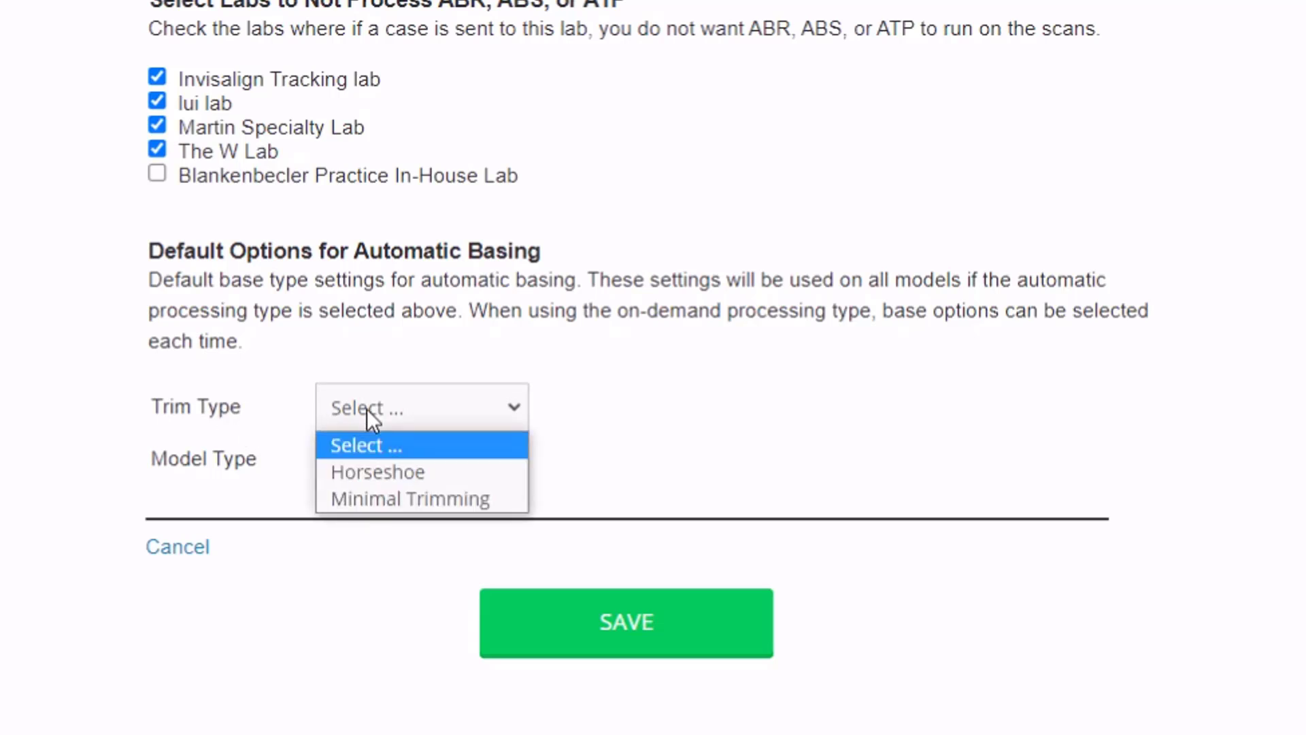
left_click(396, 475)
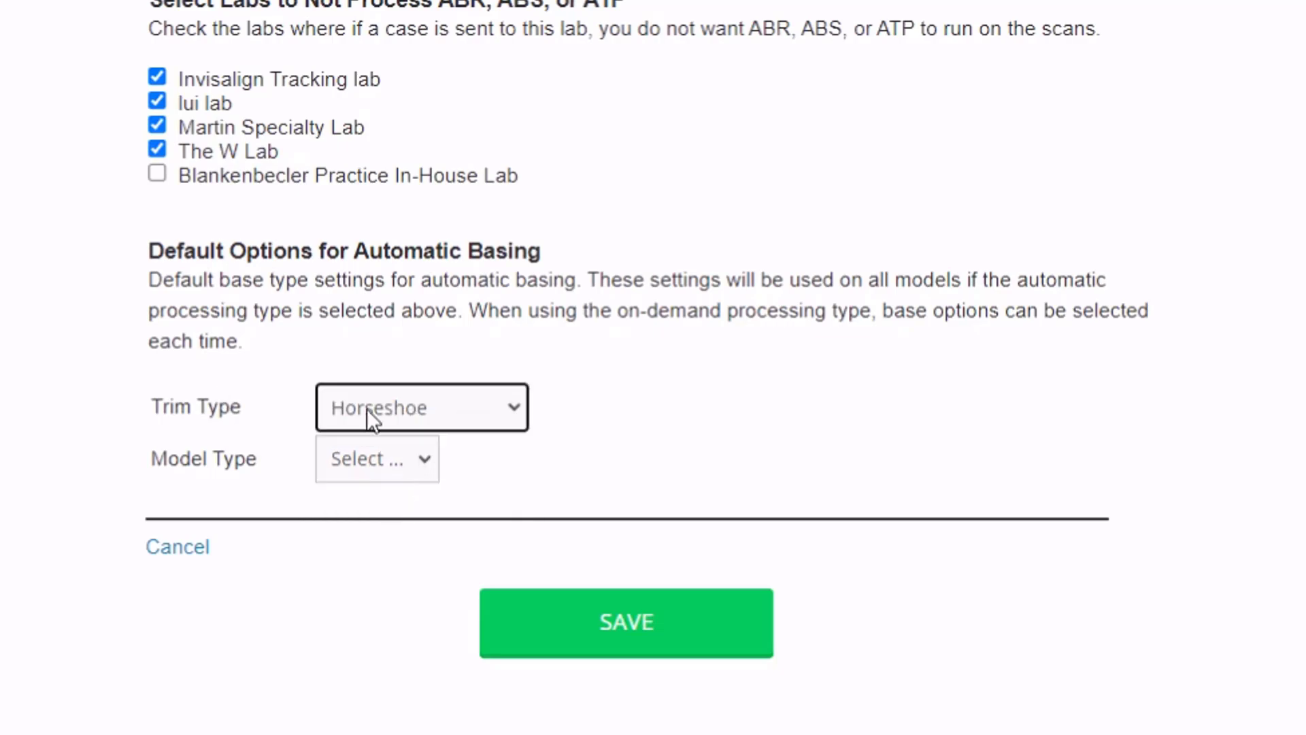
left_click(438, 411)
left_click(435, 498)
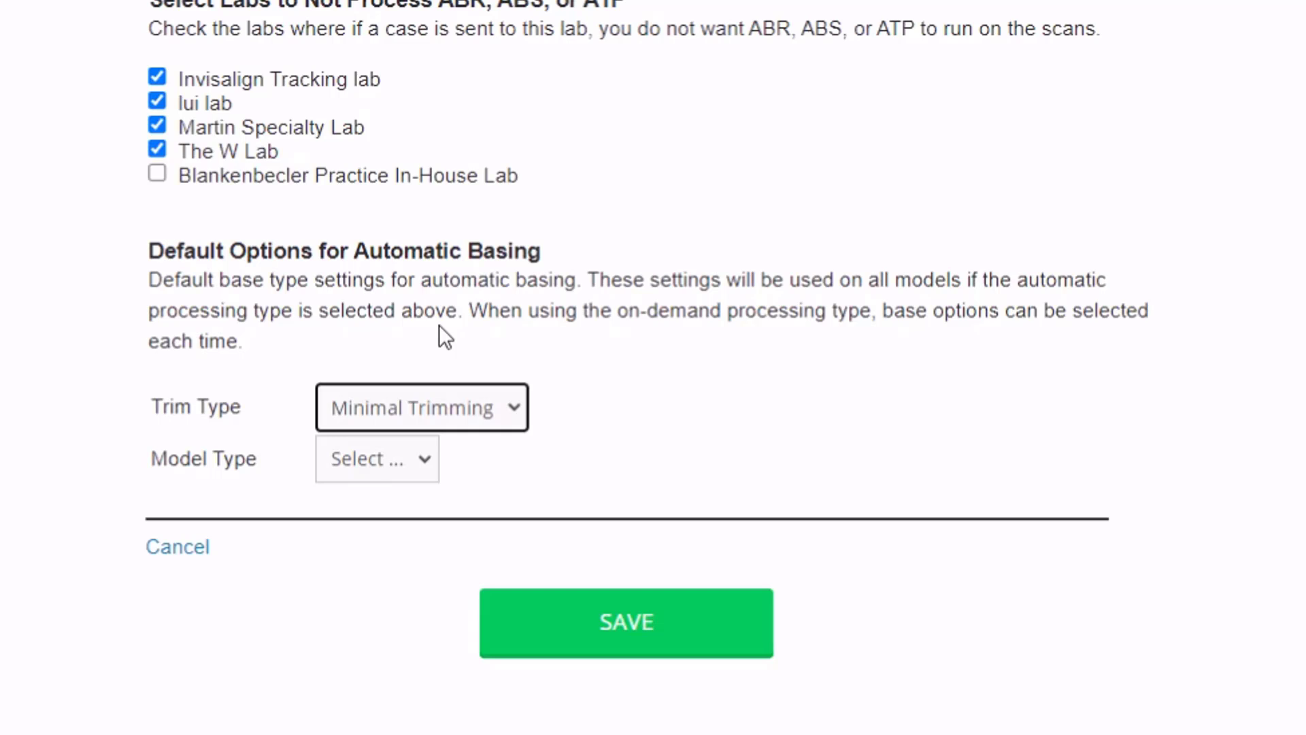
Set the default basing model type to Hollow with 2.0 mm thickness and drain holes enabled
left_click(385, 457)
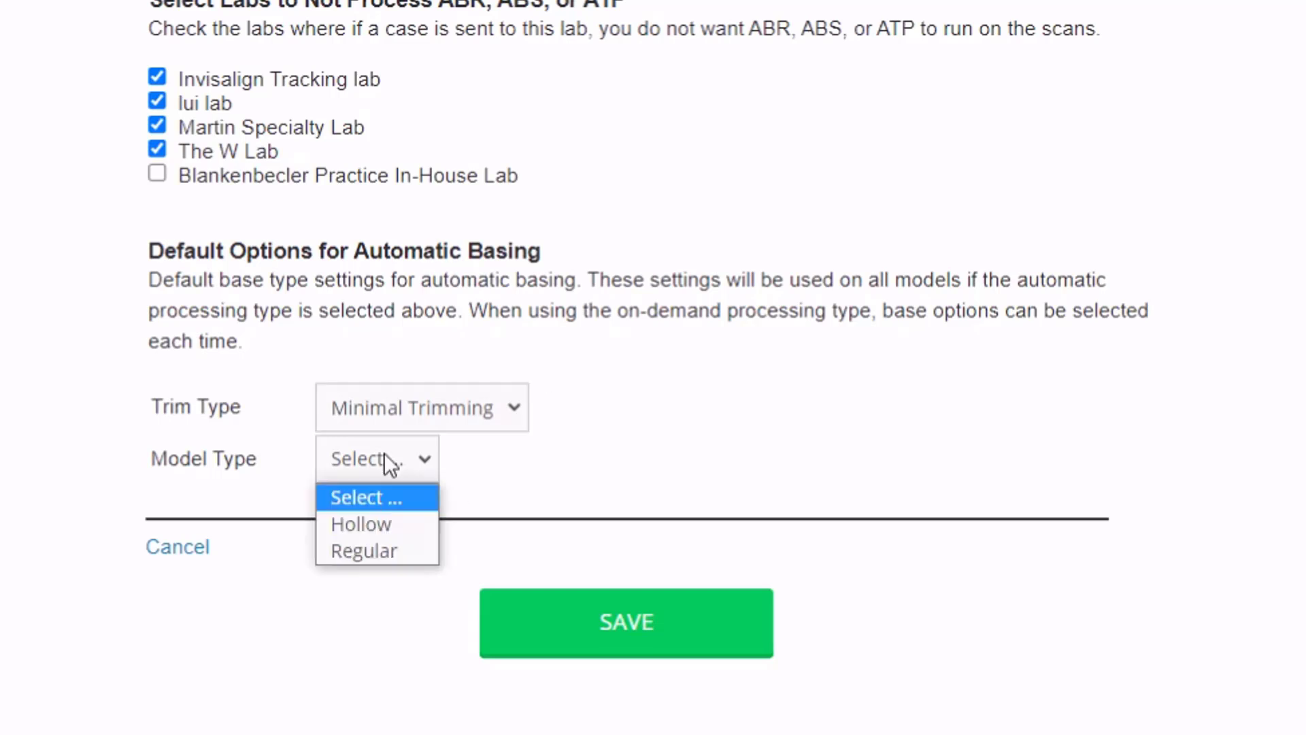
left_click(400, 524)
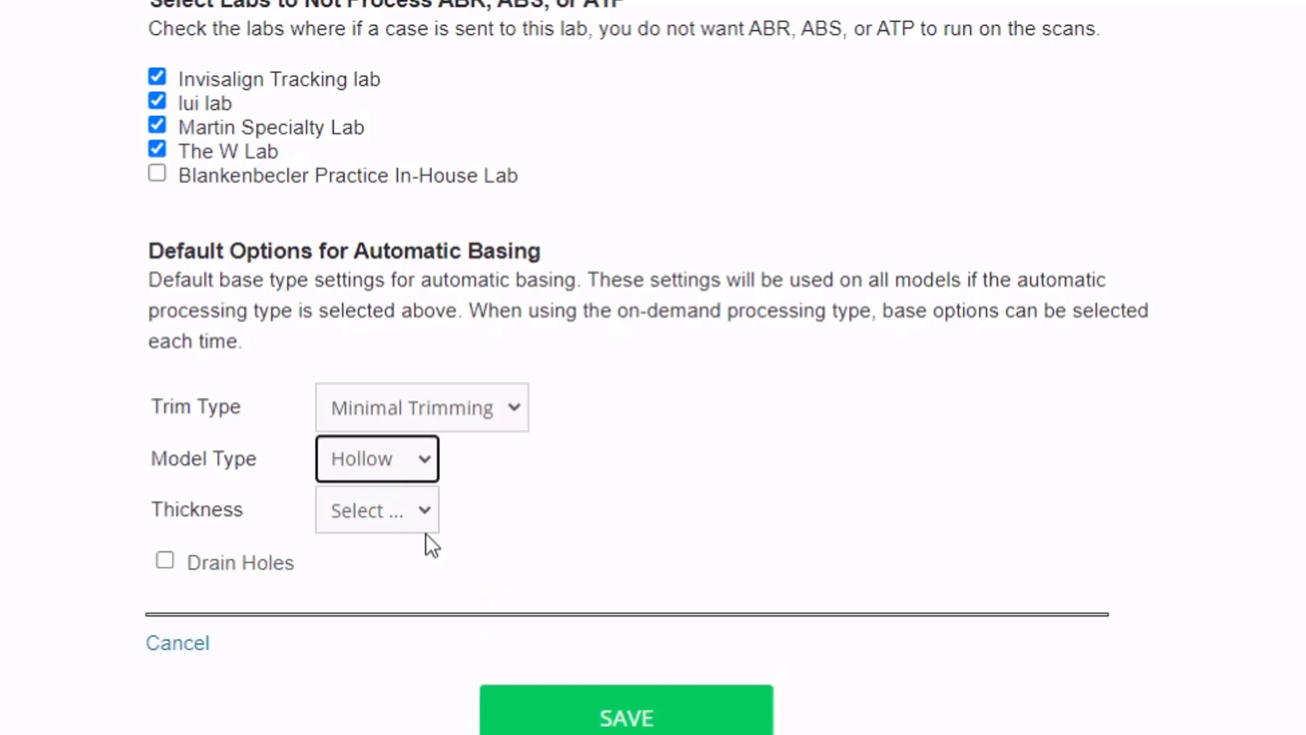
left_click(381, 459)
left_click(367, 544)
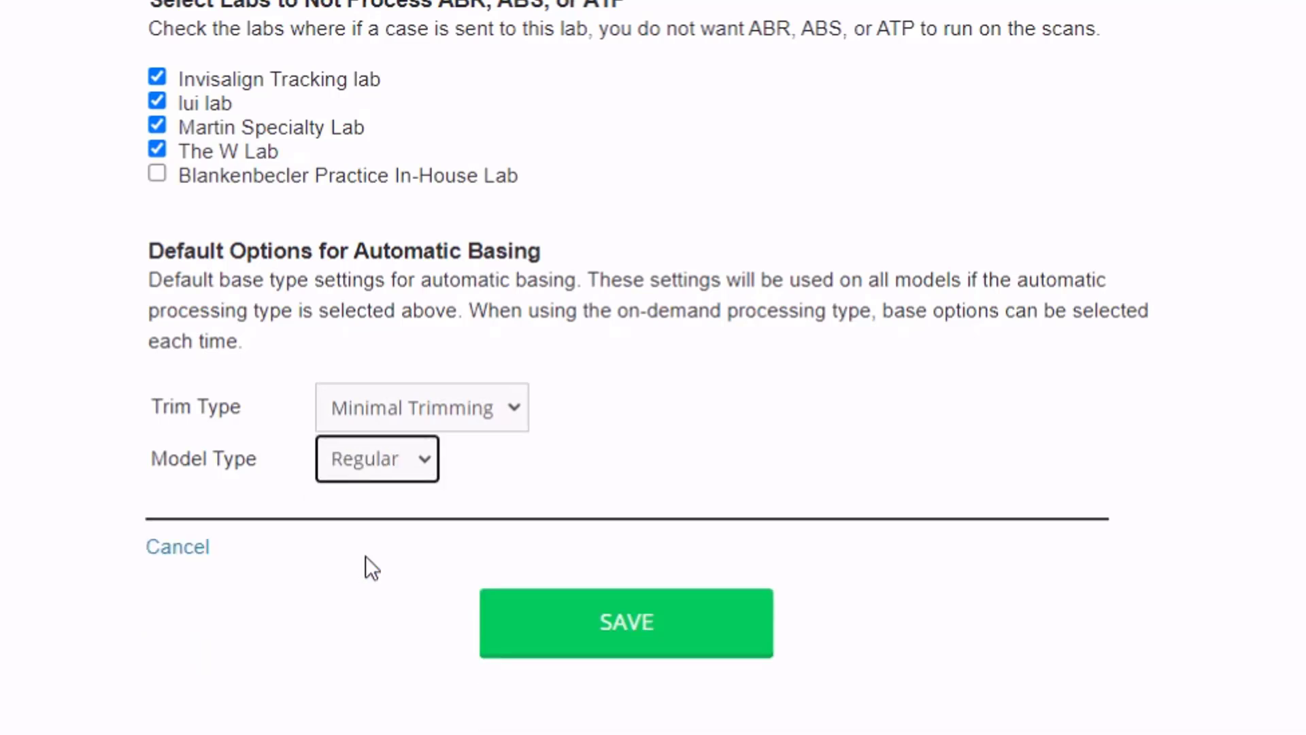
left_click(385, 462)
left_click(392, 522)
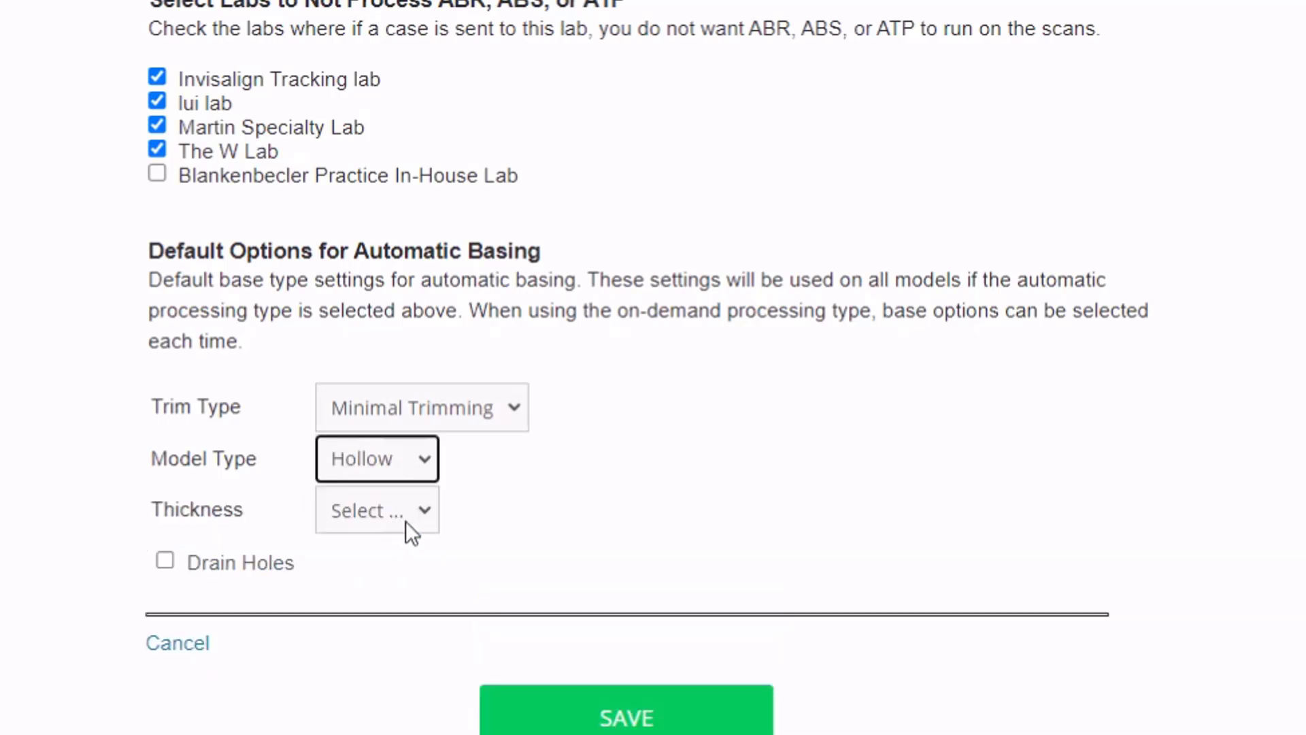
left_click(405, 521)
left_click(404, 584)
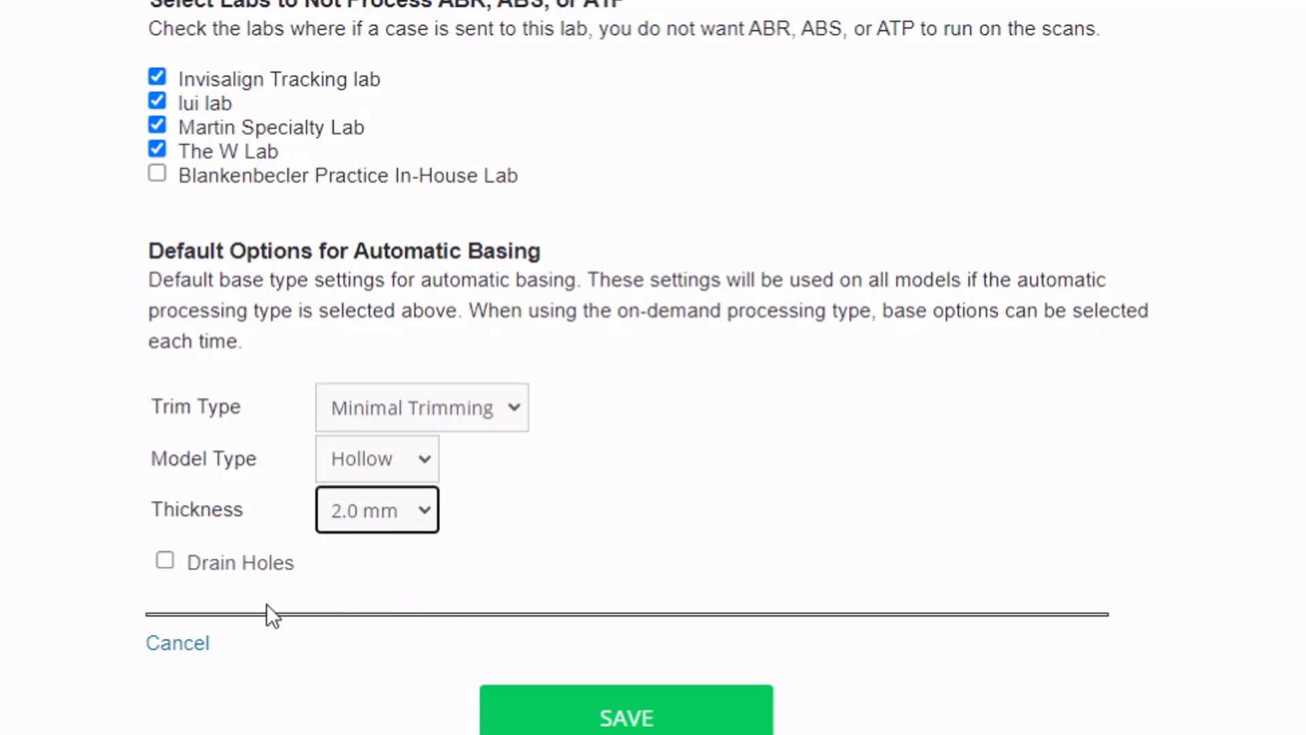
left_click(165, 563)
Set the default trim type for automatic basing to Horseshoe
scroll(247, 431, "up", 4)
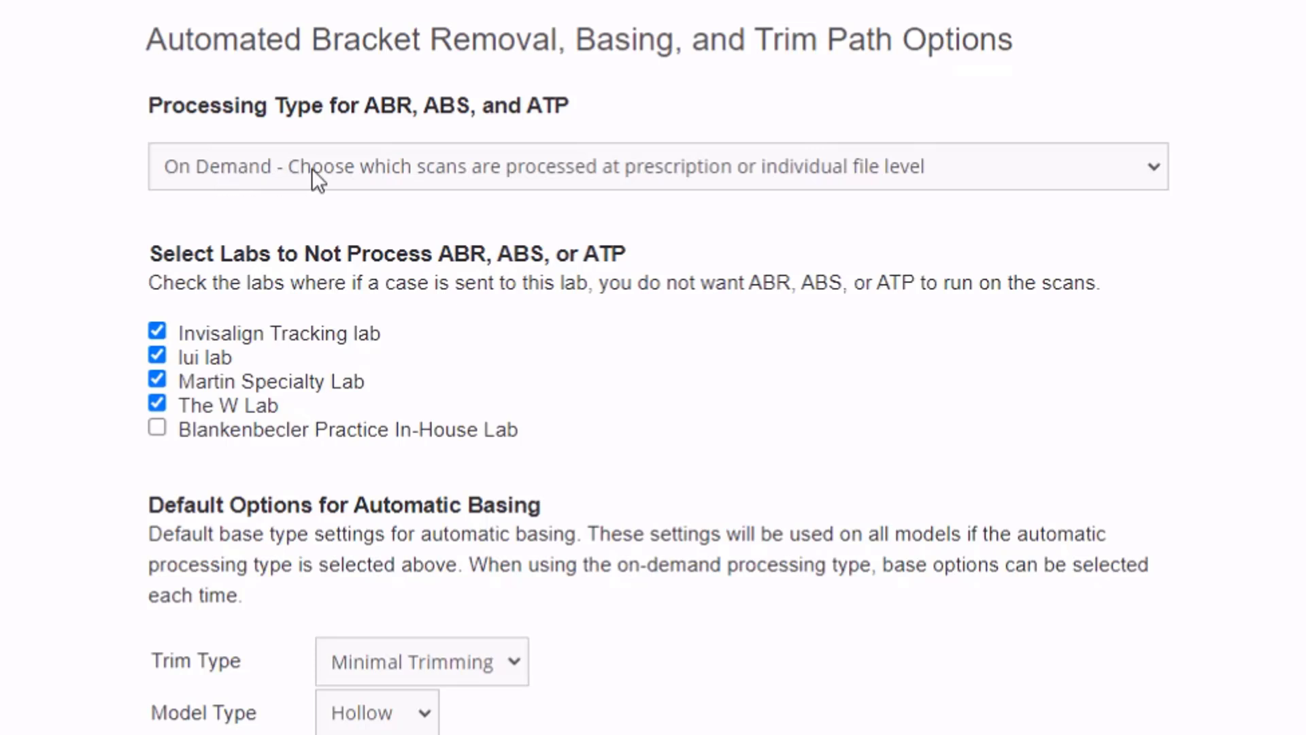
scroll(313, 168, "down", 2)
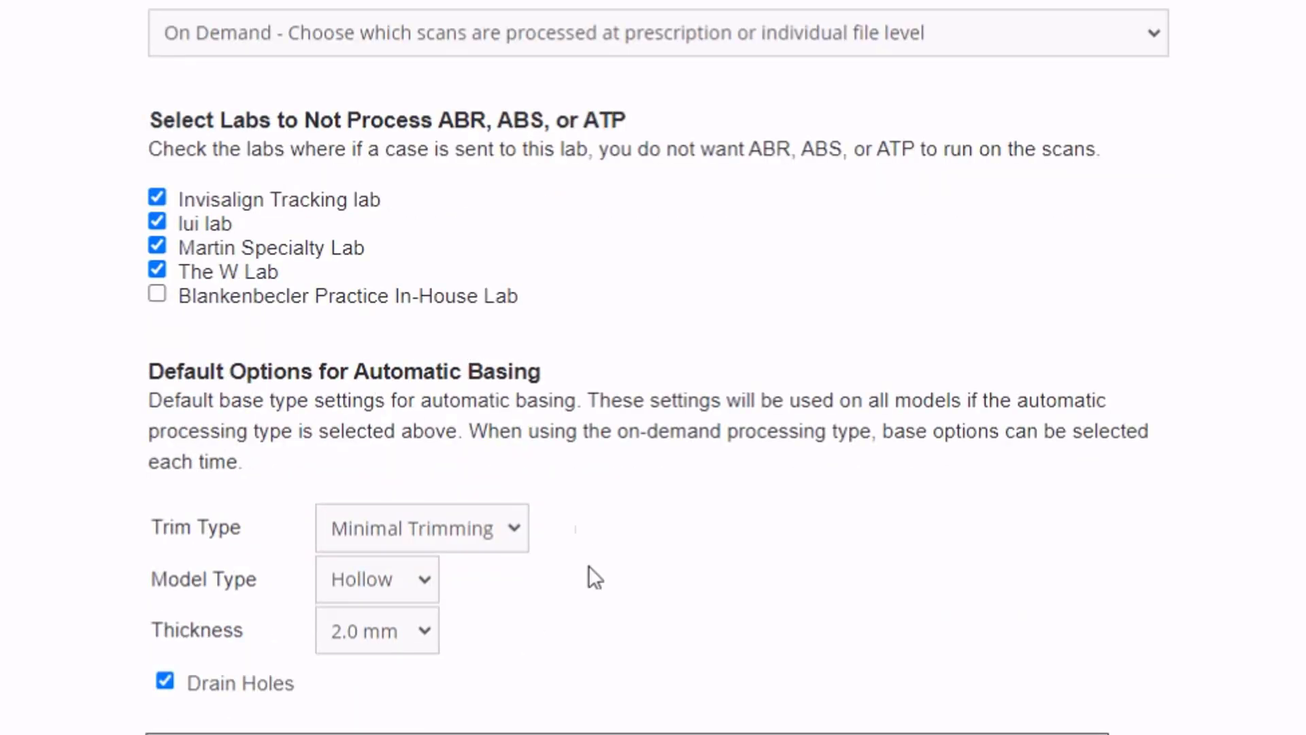
left_click(485, 535)
left_click(457, 589)
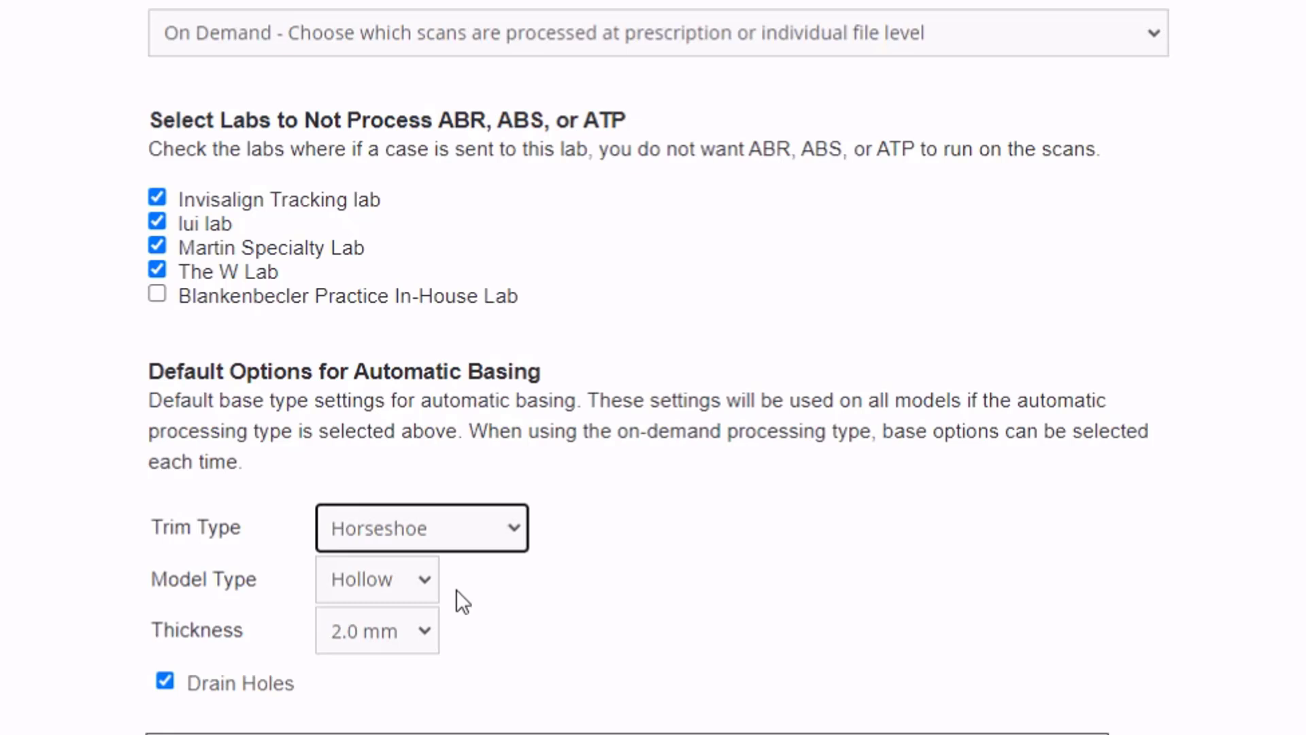
Switch the processing type for ABR, ABS and ATP to Automatic and back to On Demand
scroll(456, 589, "up", 2)
left_click(417, 176)
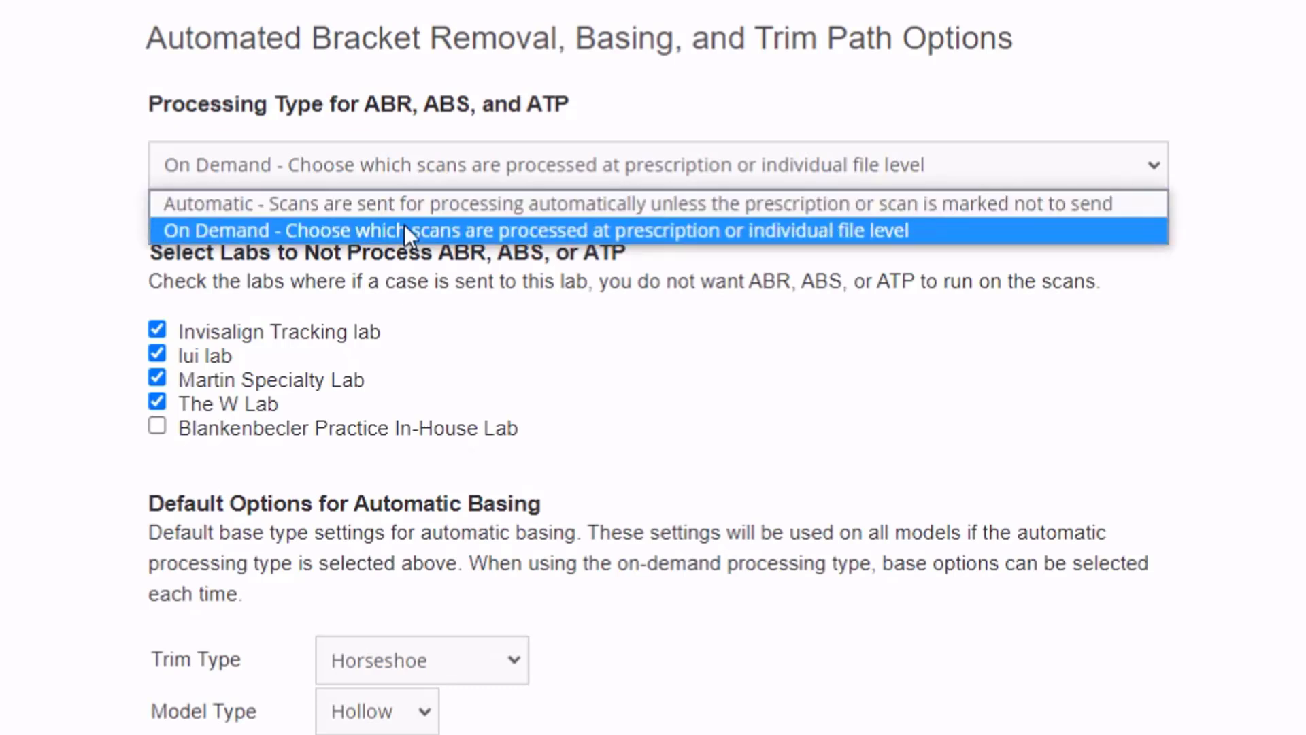
left_click(413, 208)
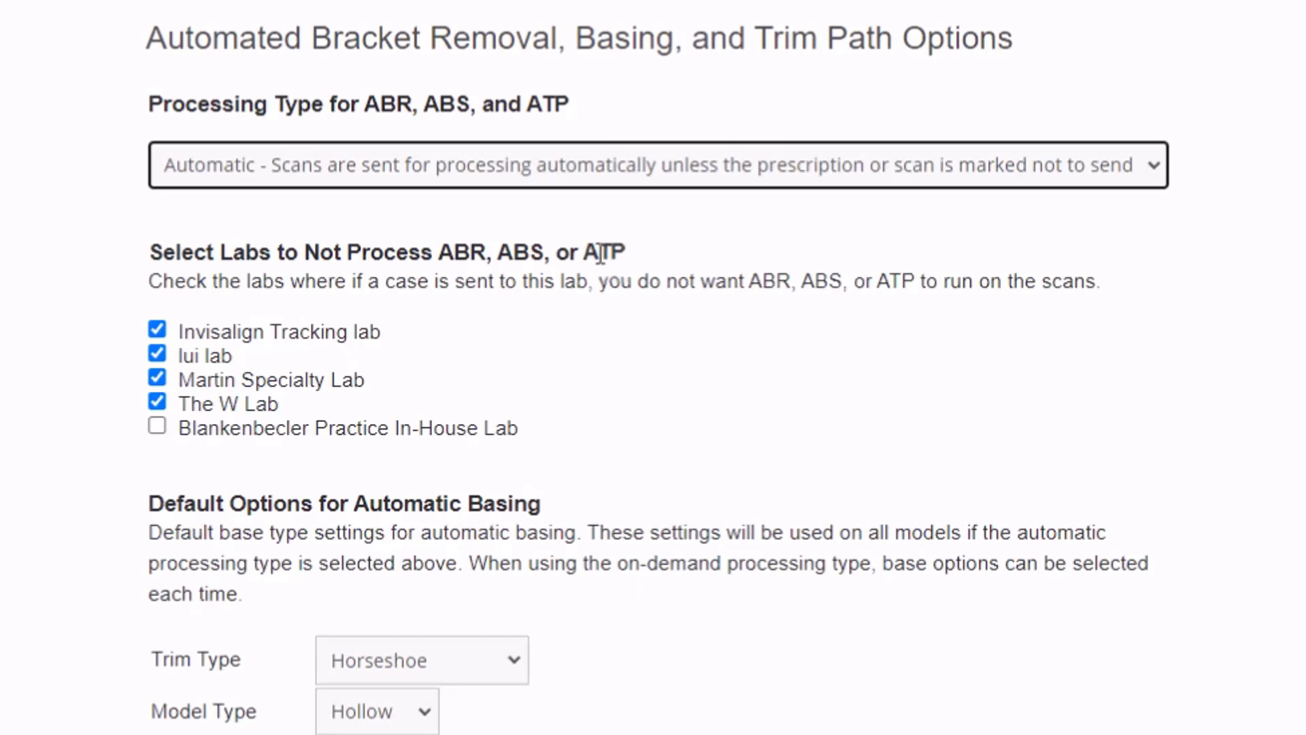
left_click(591, 174)
left_click(460, 226)
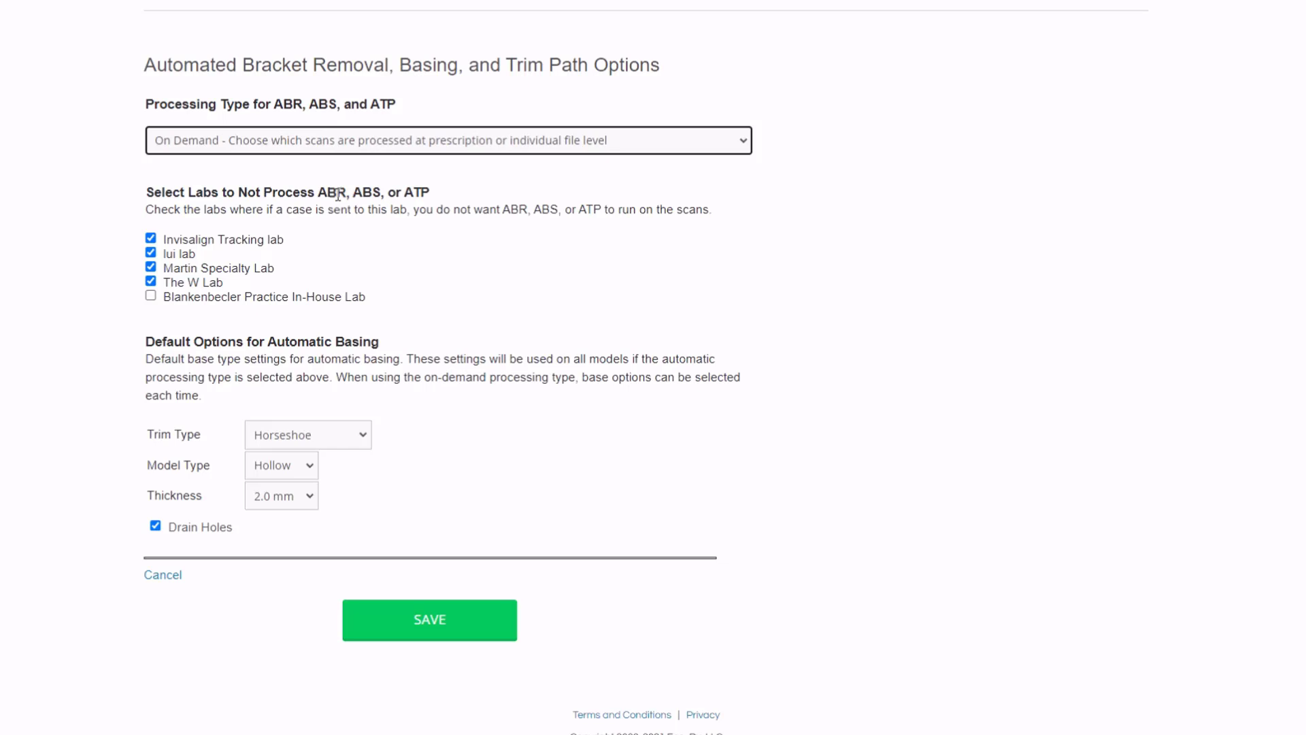
Save the bracket removal, basing and trim path options and open the 3D Command Center
scroll(343, 272, "down", 2)
left_click(429, 499)
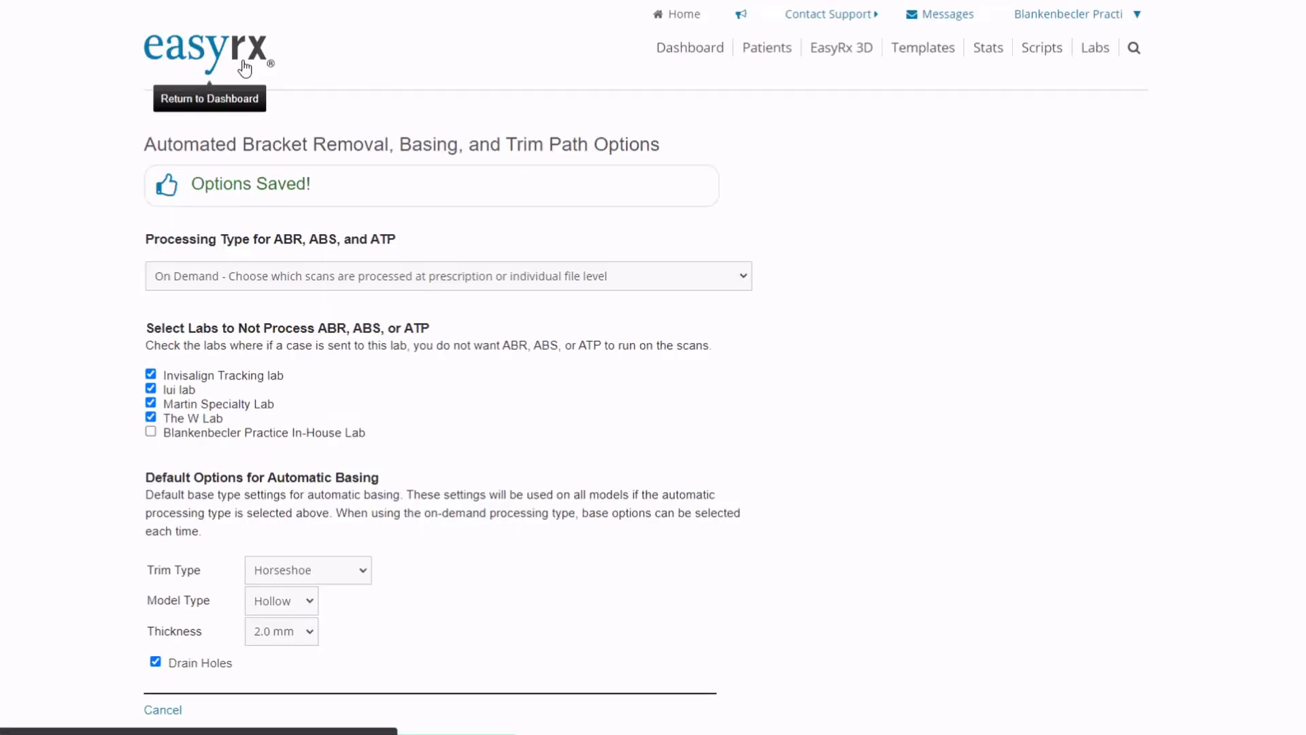
left_click(244, 68)
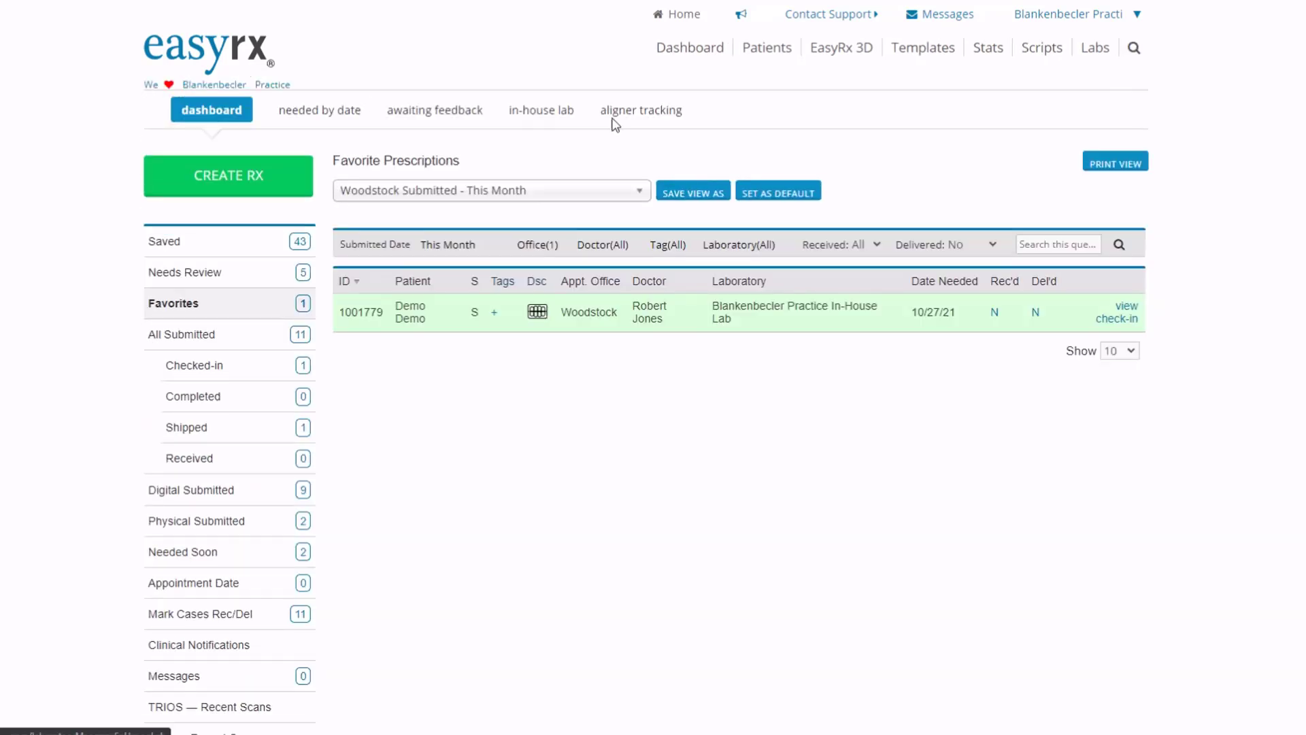
left_click(841, 51)
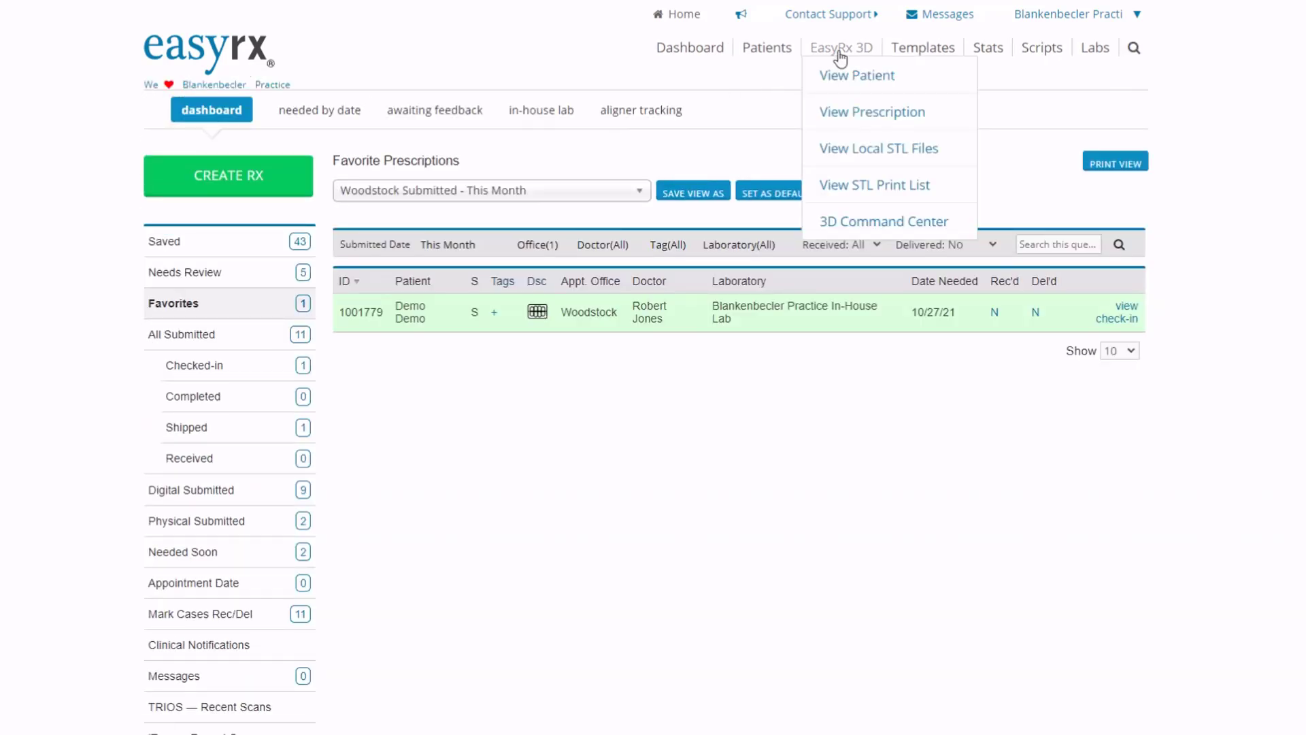
left_click(848, 222)
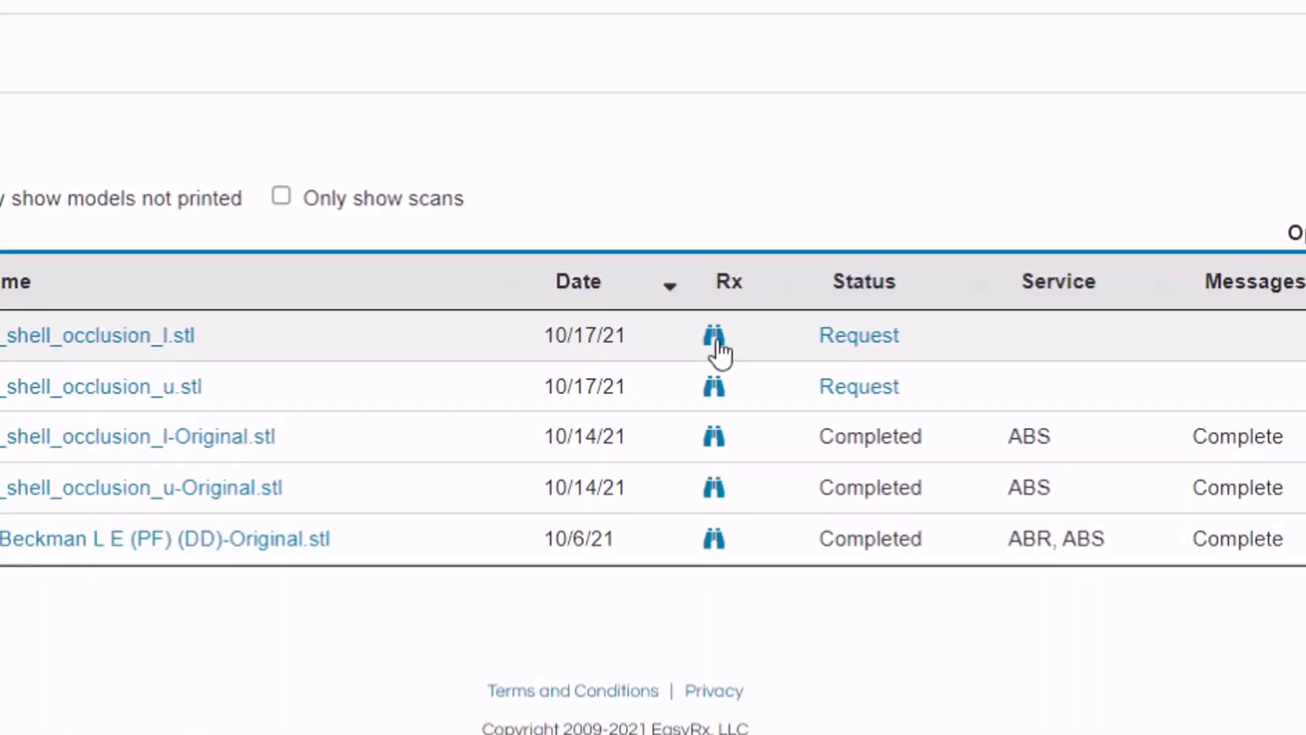
View the prescription linked to the 8581YK_shell_occlusion_l.stl scan and return to the file list
left_click(714, 338)
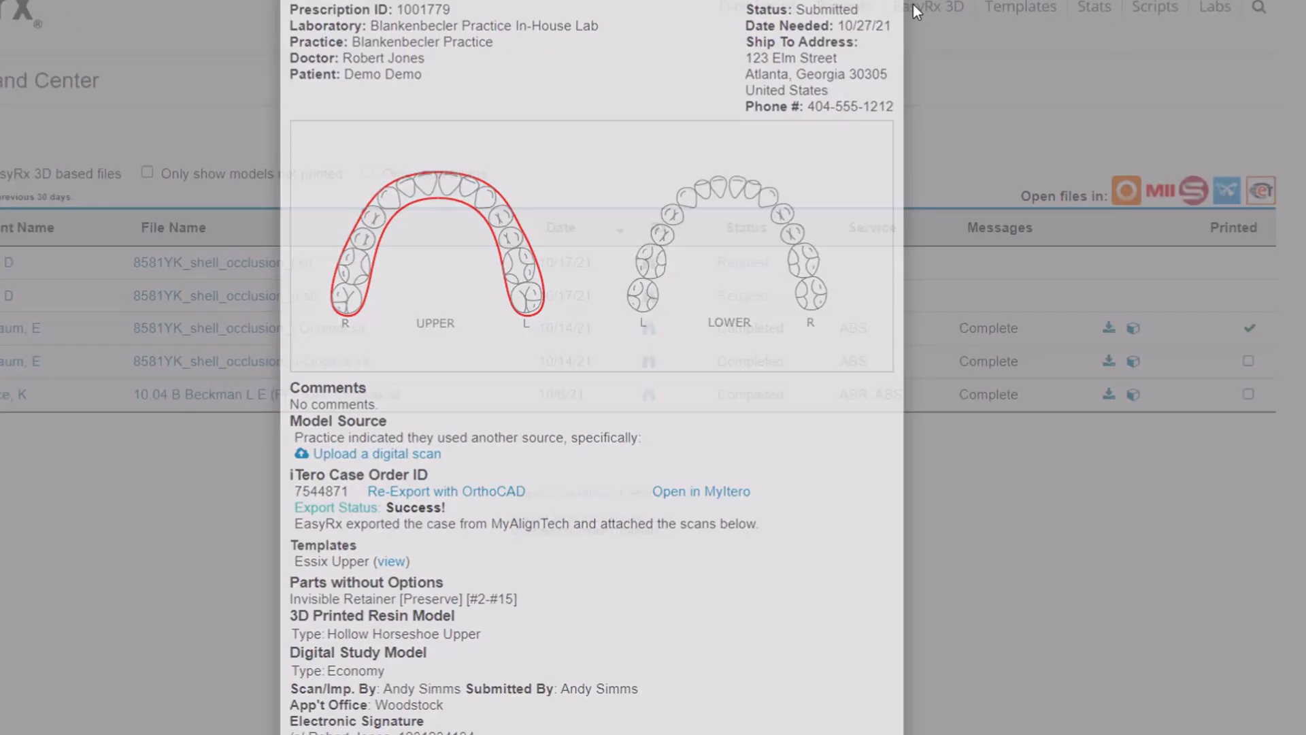
left_click(927, 34)
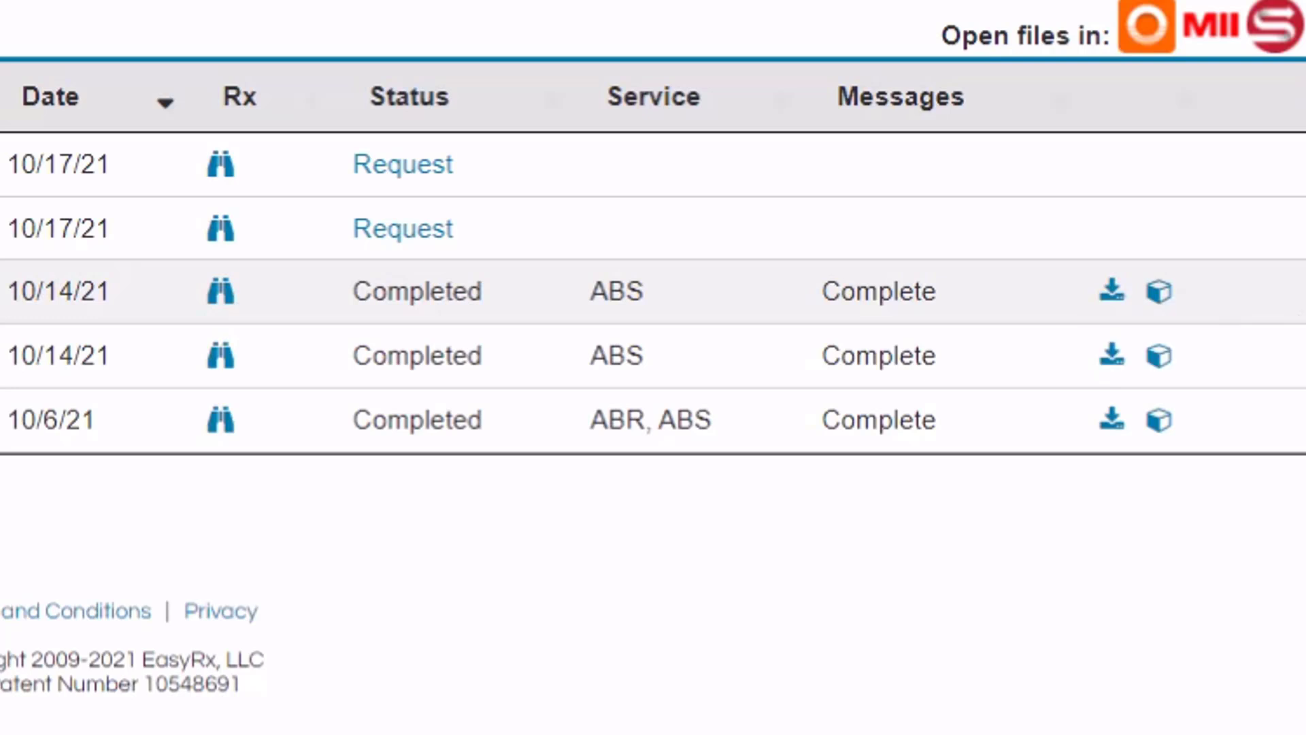
left_click(1292, 292)
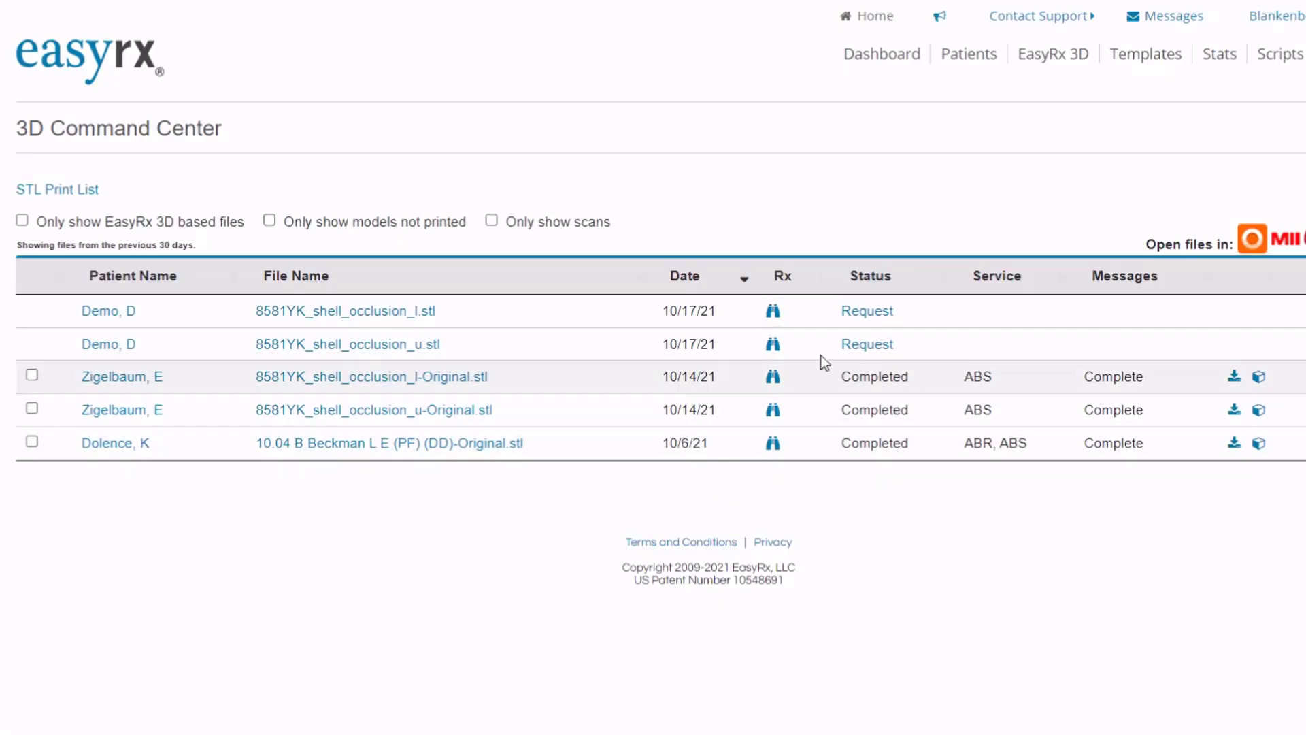
left_click(773, 313)
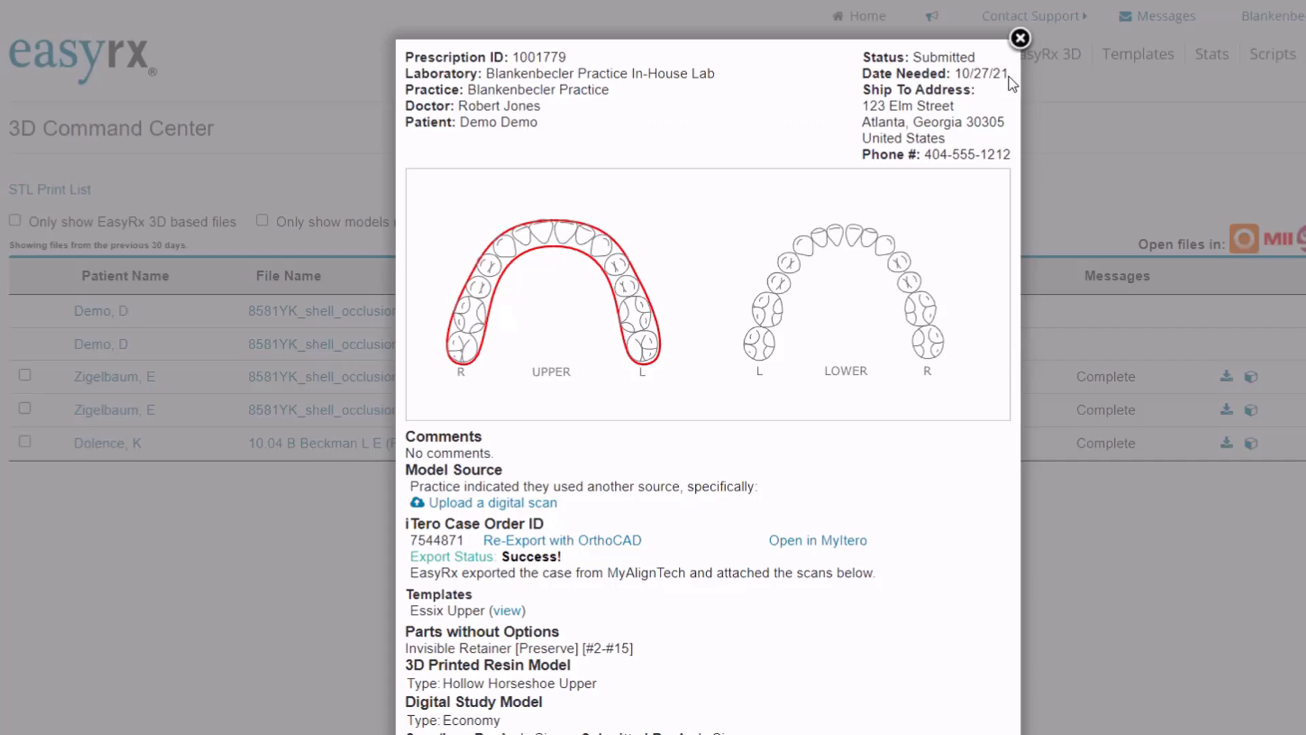
left_click(1019, 39)
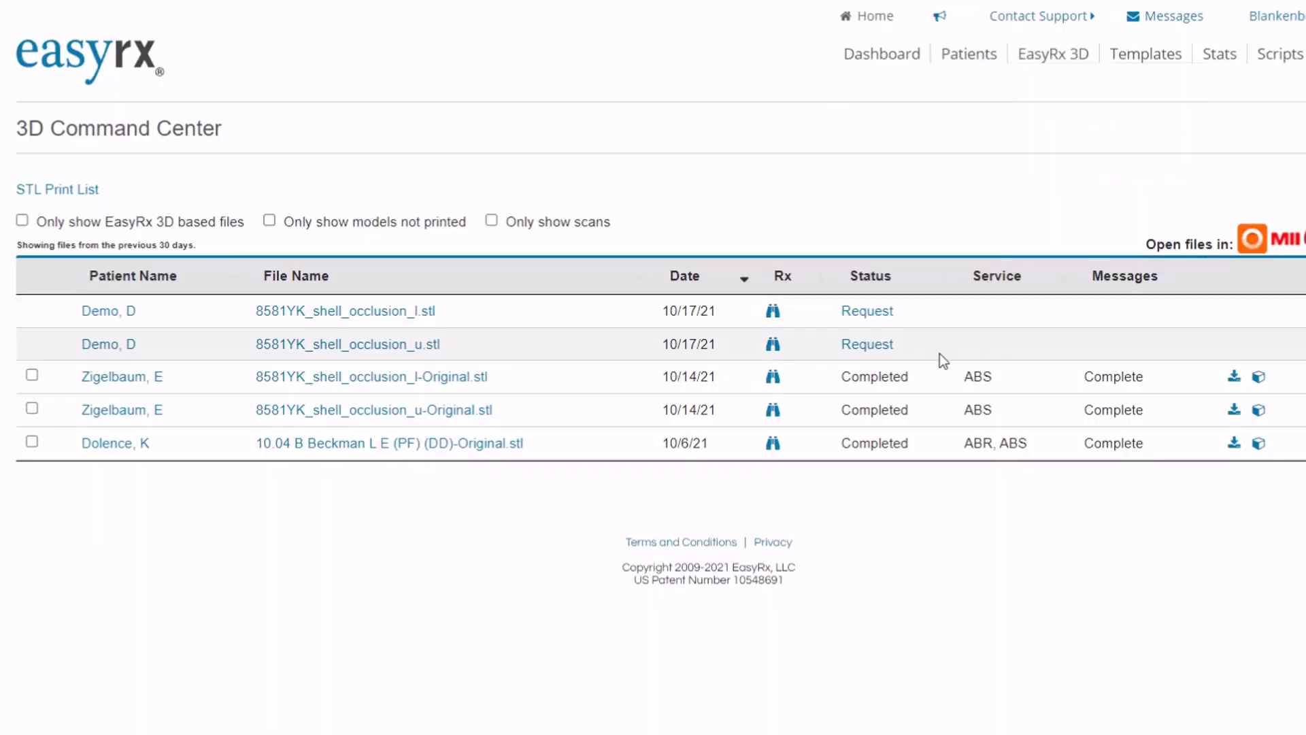
Request automated bracket removal and automated basing with the Horseshoe trim type for 8581YK_shell_occlusion_u.stl
left_click(859, 350)
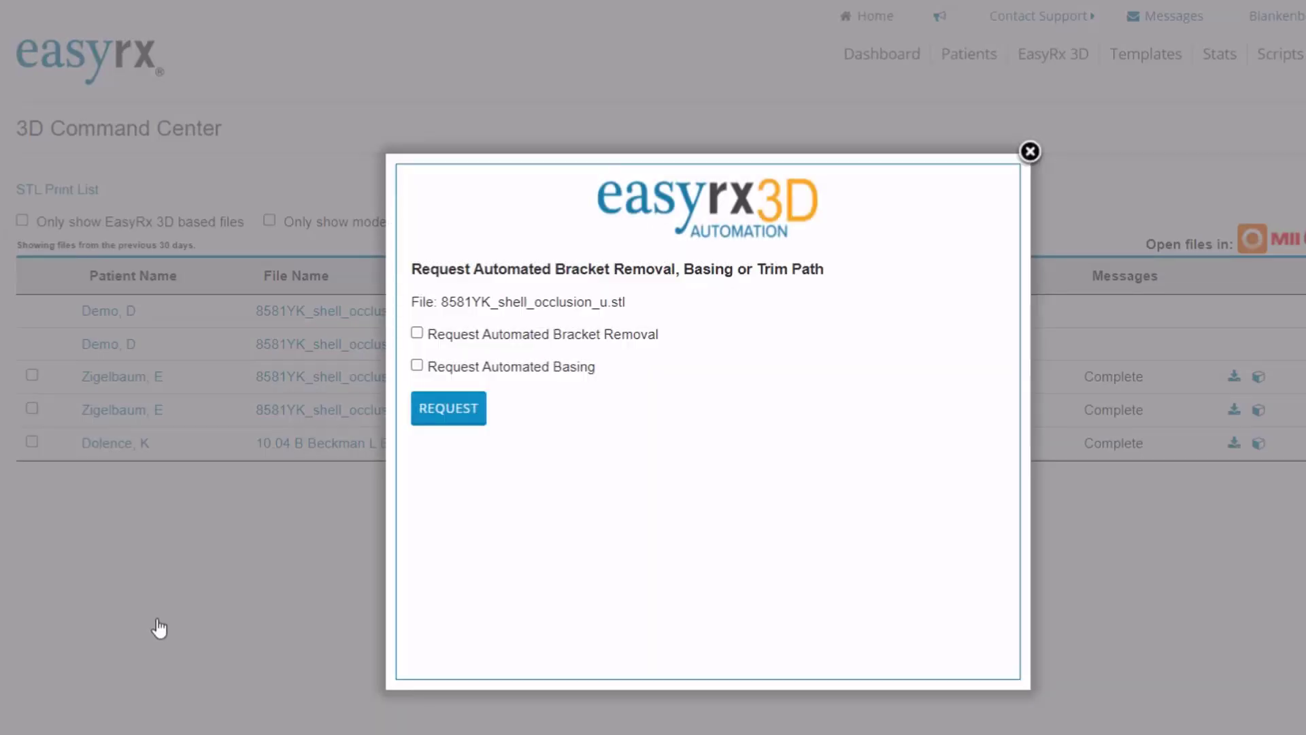
left_click(417, 333)
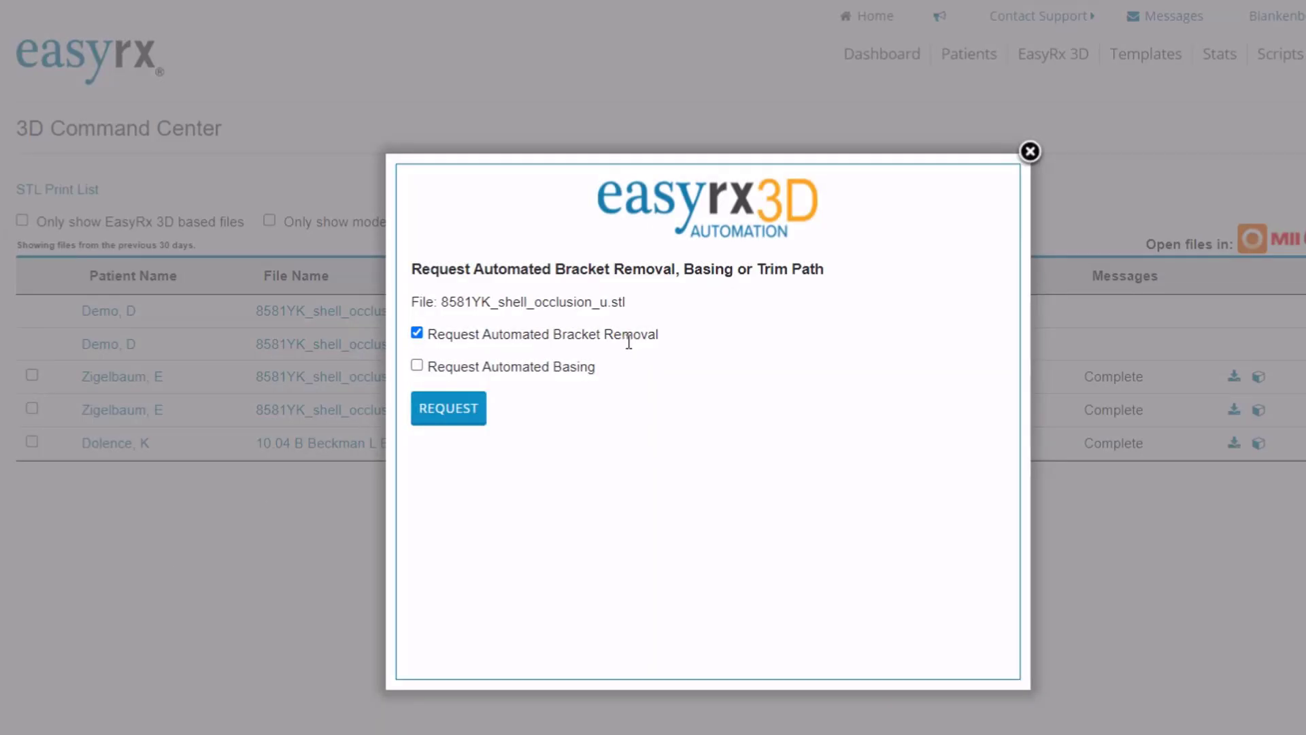
left_click(417, 367)
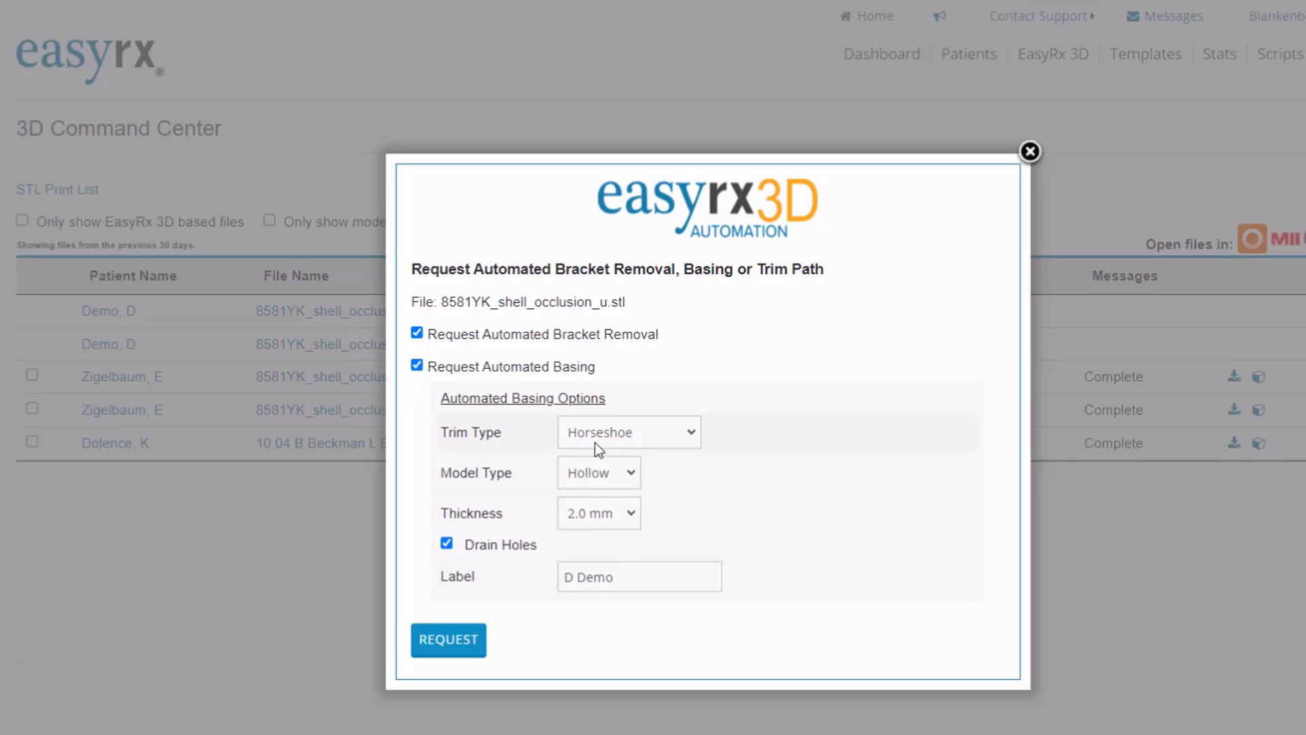
left_click(651, 439)
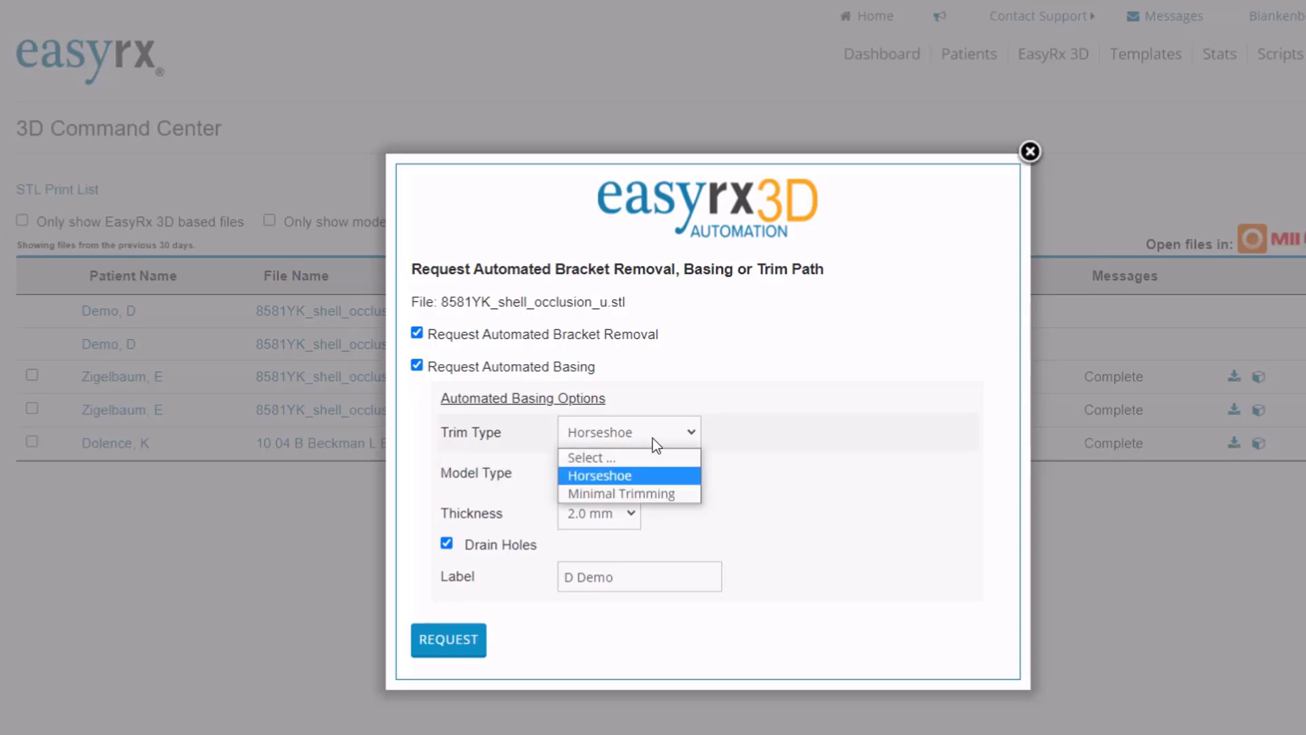
left_click(652, 477)
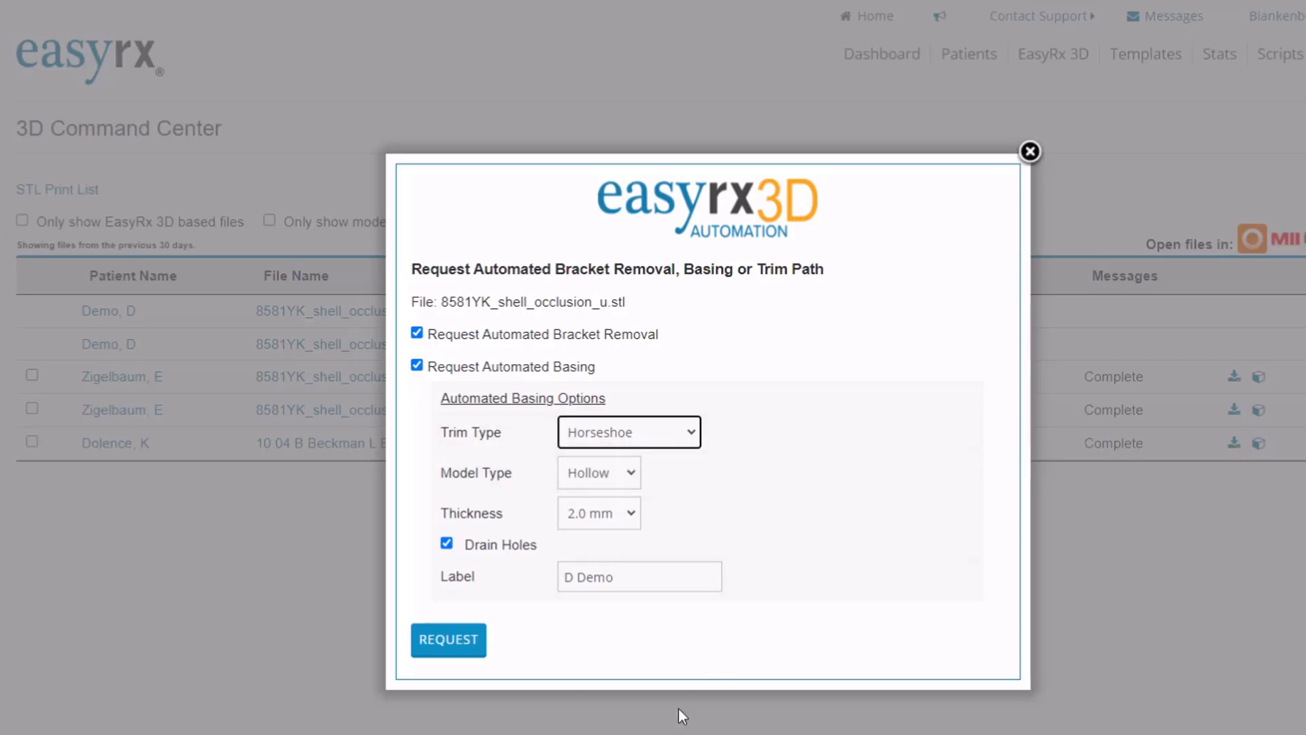
left_click(439, 642)
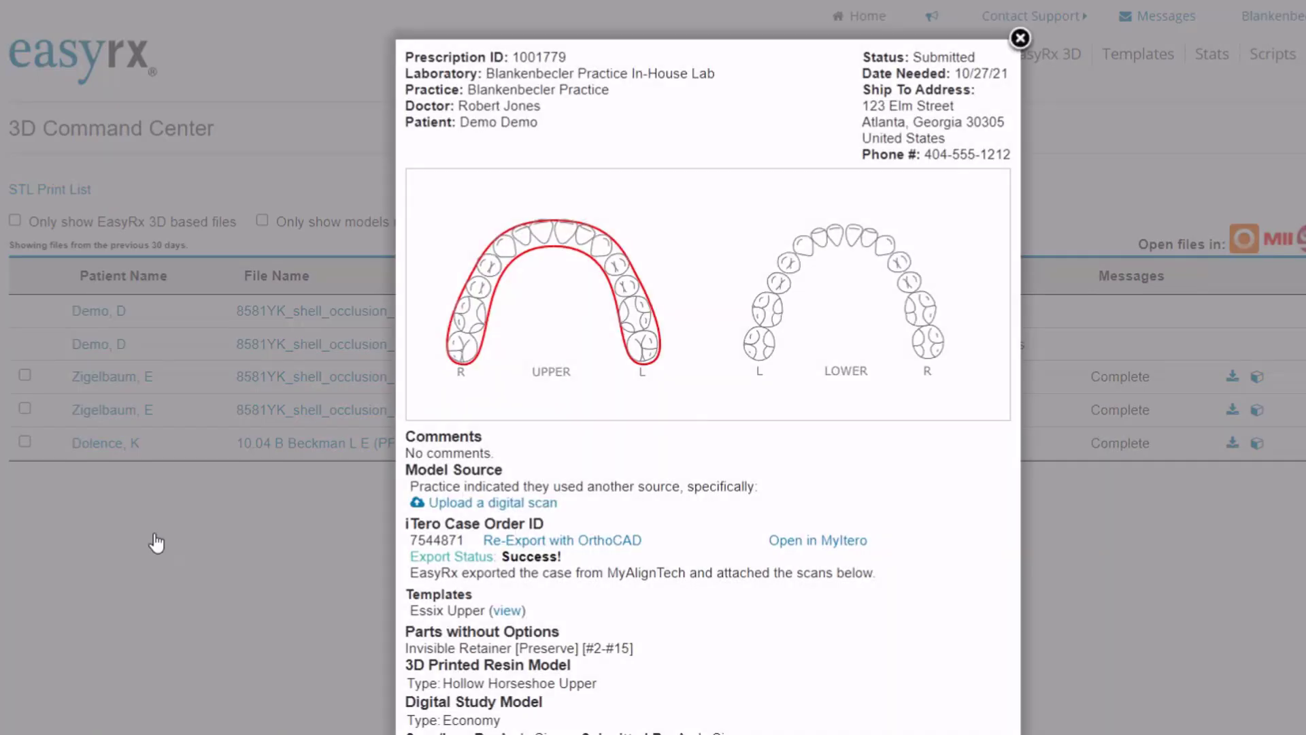
left_click(1019, 38)
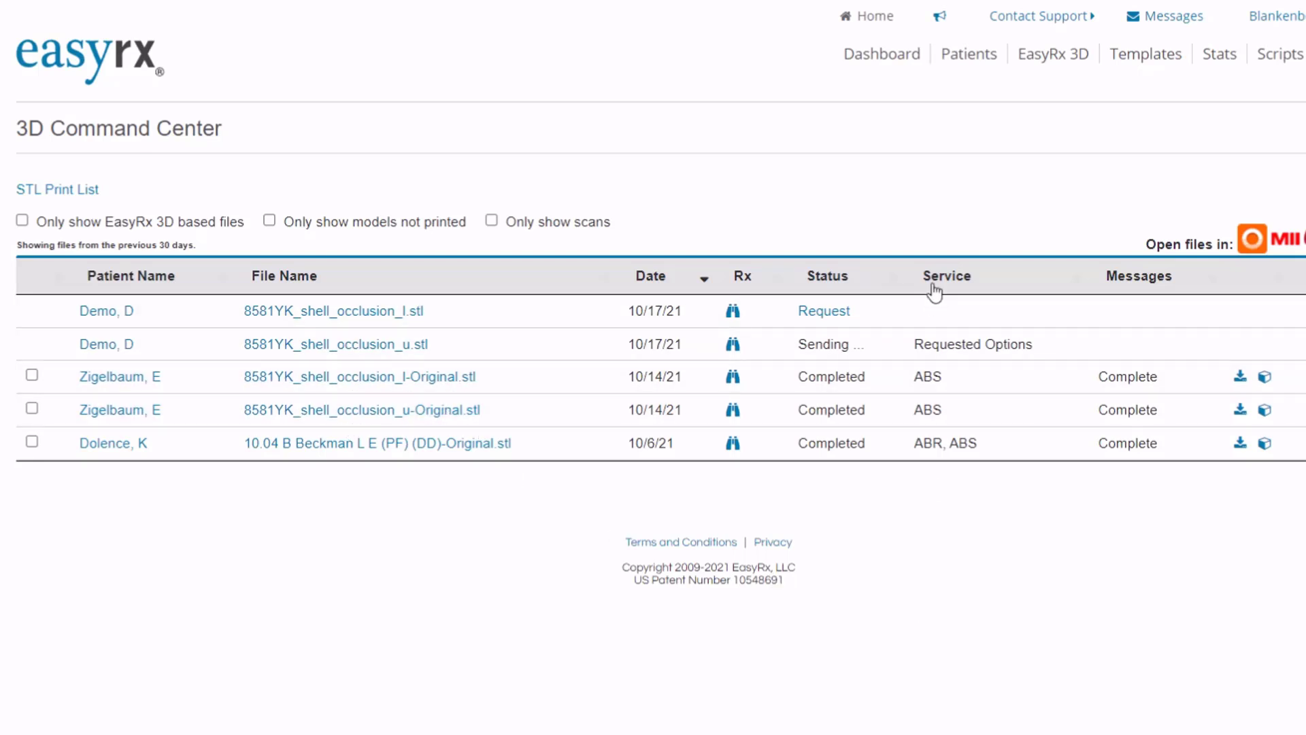
Open the completed 8581YK_shell_occlusion_l-Original.stl model for editing in EasyRx 3D and inspect its base
mouse_move(921, 384)
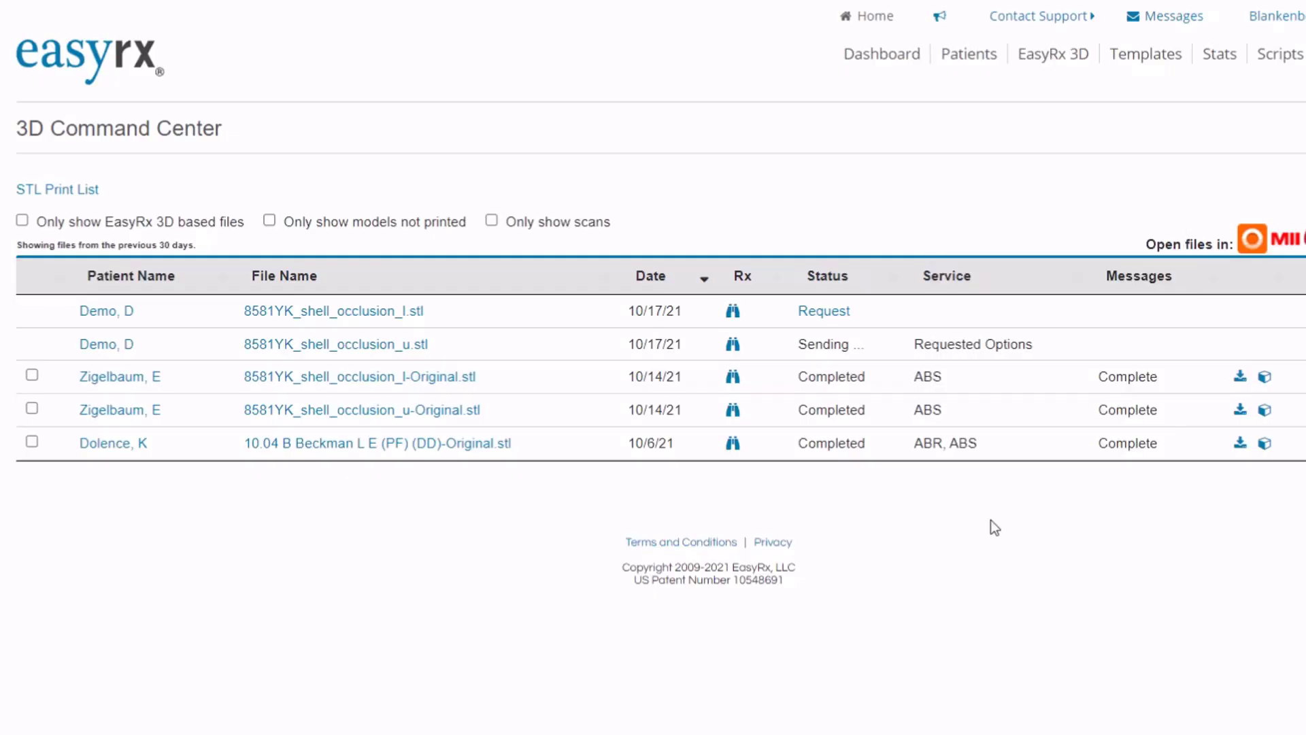
left_click(1265, 378)
left_click(765, 608)
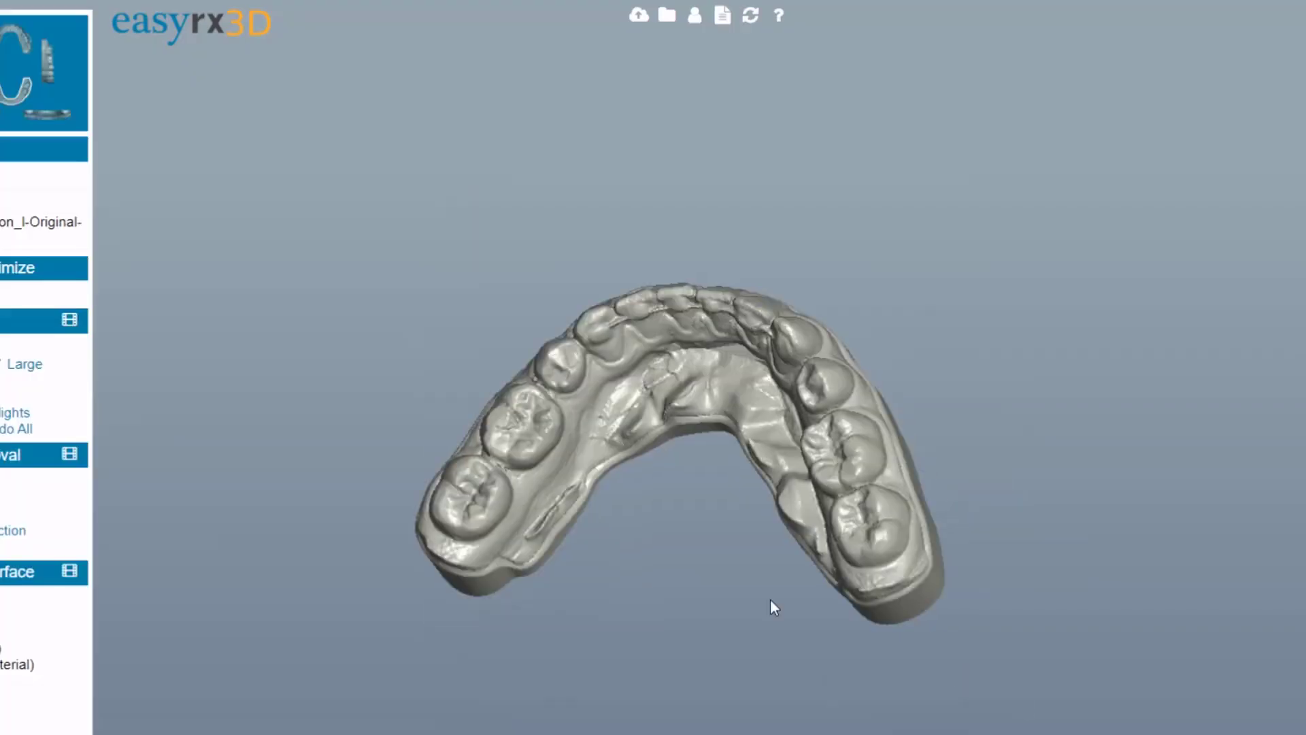
left_click_drag(770, 598, 829, 542)
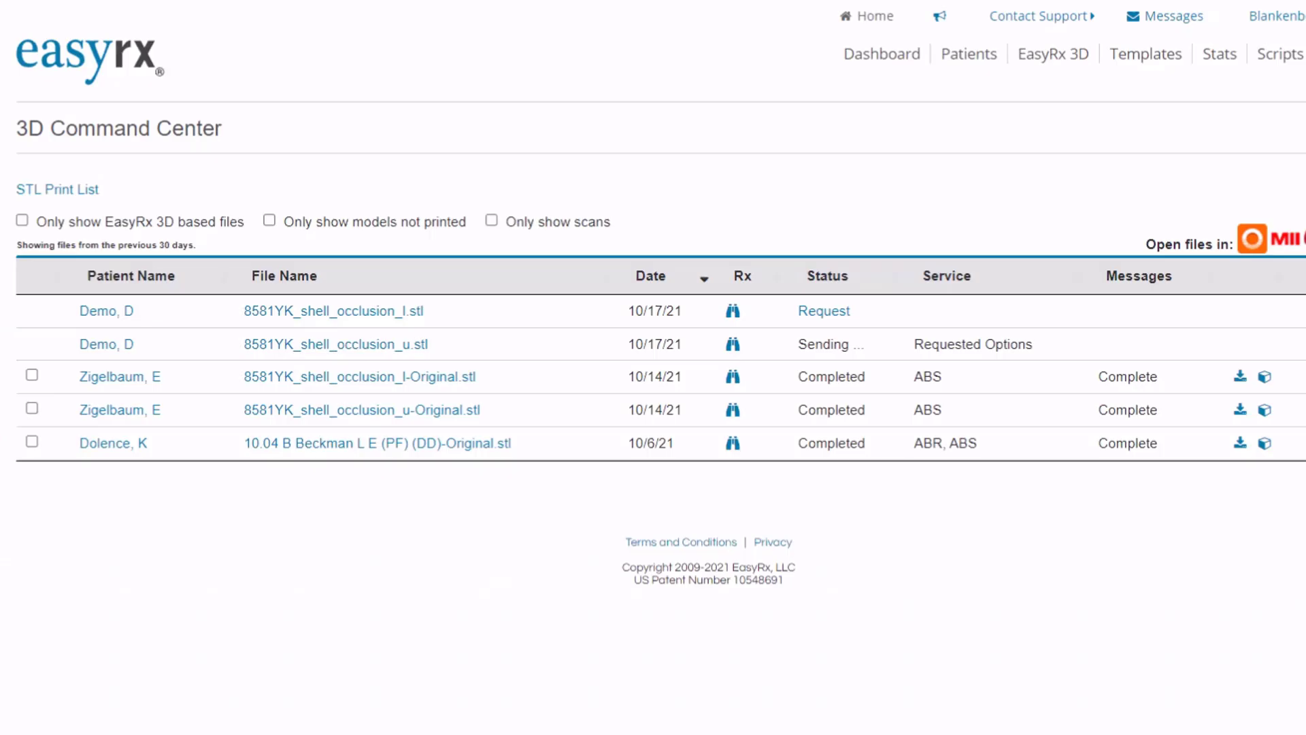
Reopen the 8581YK_shell_occlusion_l-Original.stl scan in view mode and examine the arch from above
left_click(376, 378)
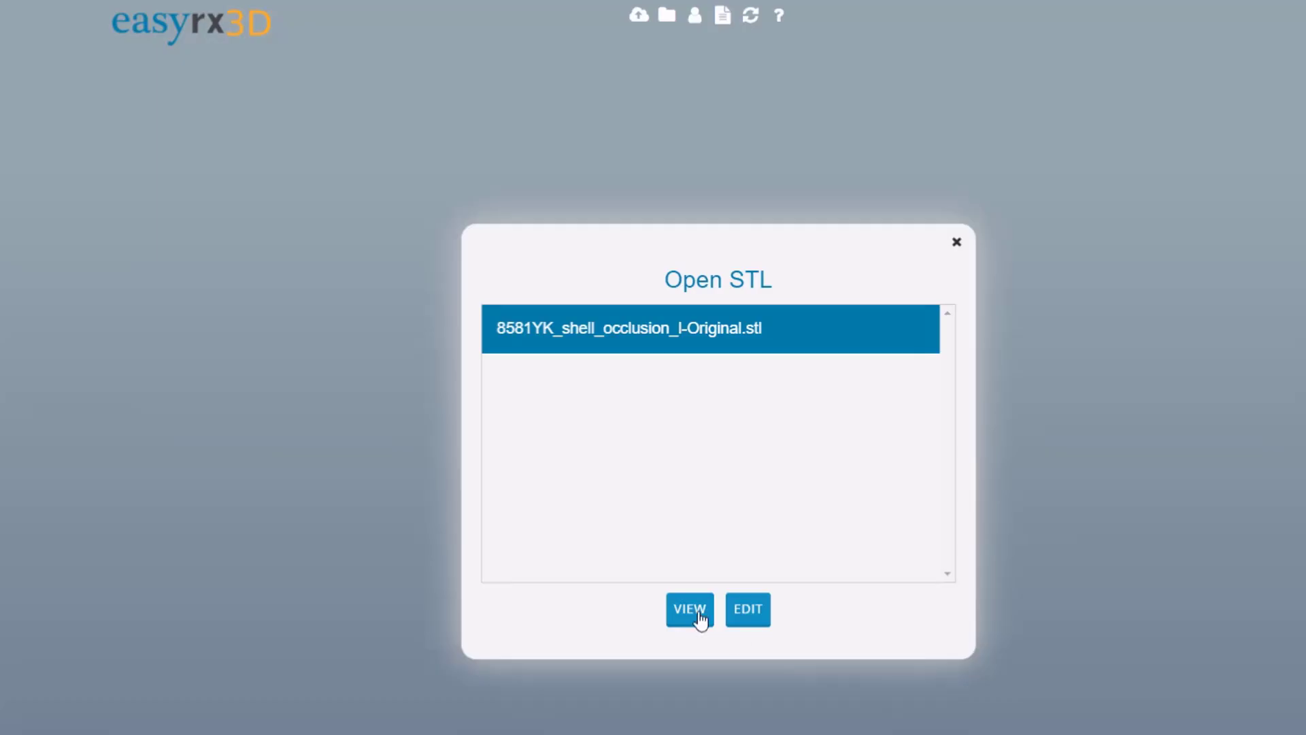
left_click(694, 614)
left_click_drag(950, 519, 644, 637)
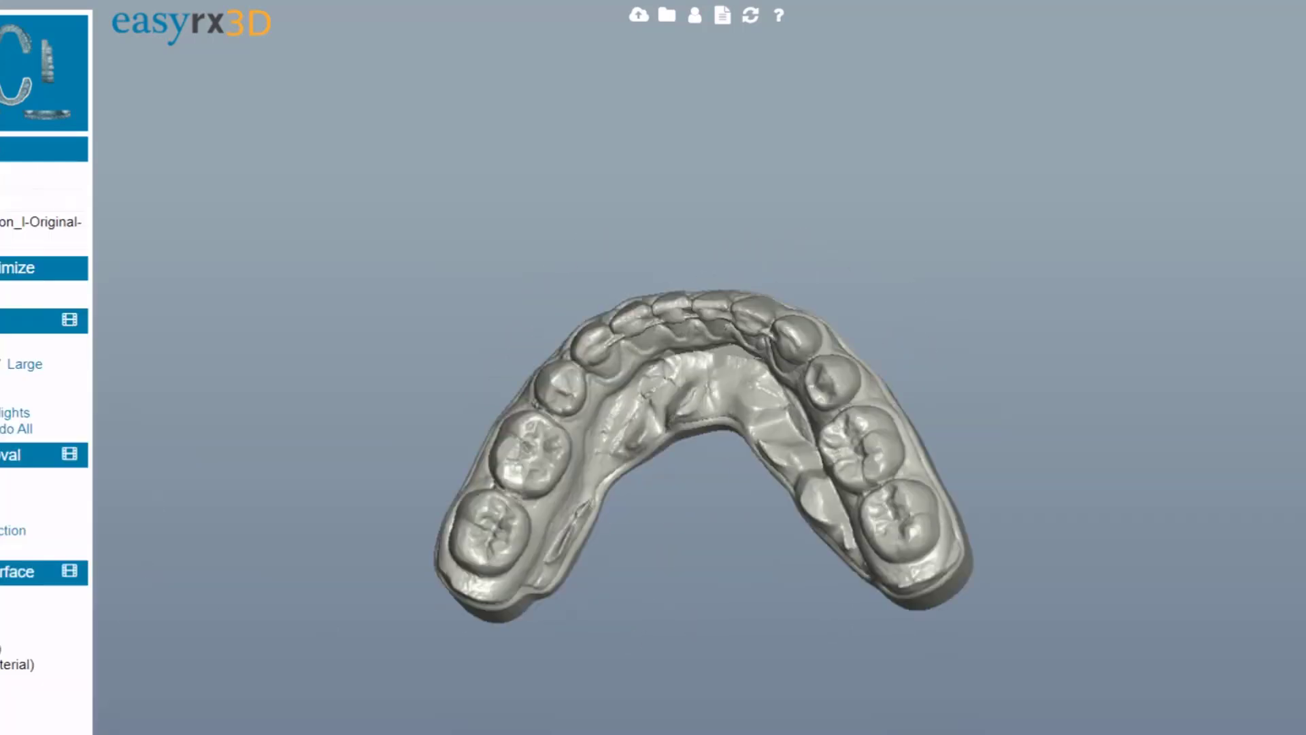
left_click_drag(1031, 484, 1110, 542)
scroll(1102, 578, "down", 2)
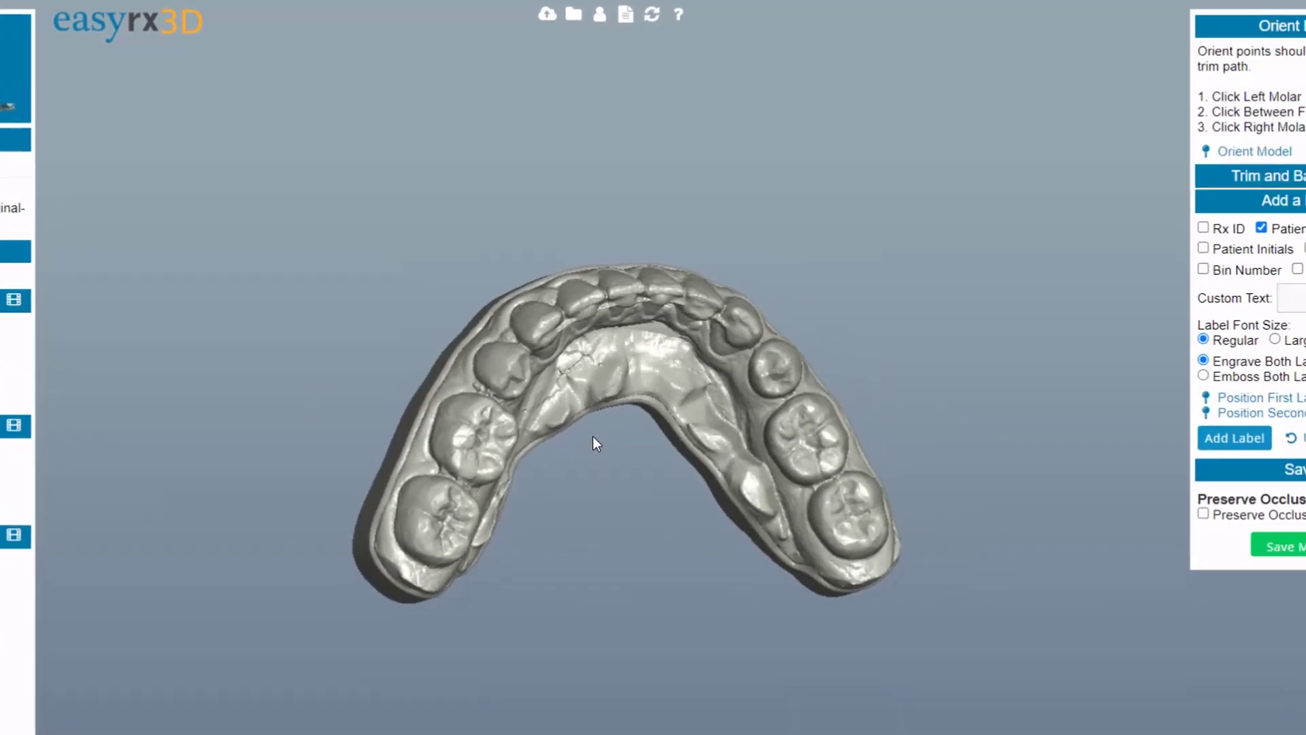
Orient the model by marking the left molar, the spot between the first anteriors and the right molar
scroll(551, 454, "up", 2)
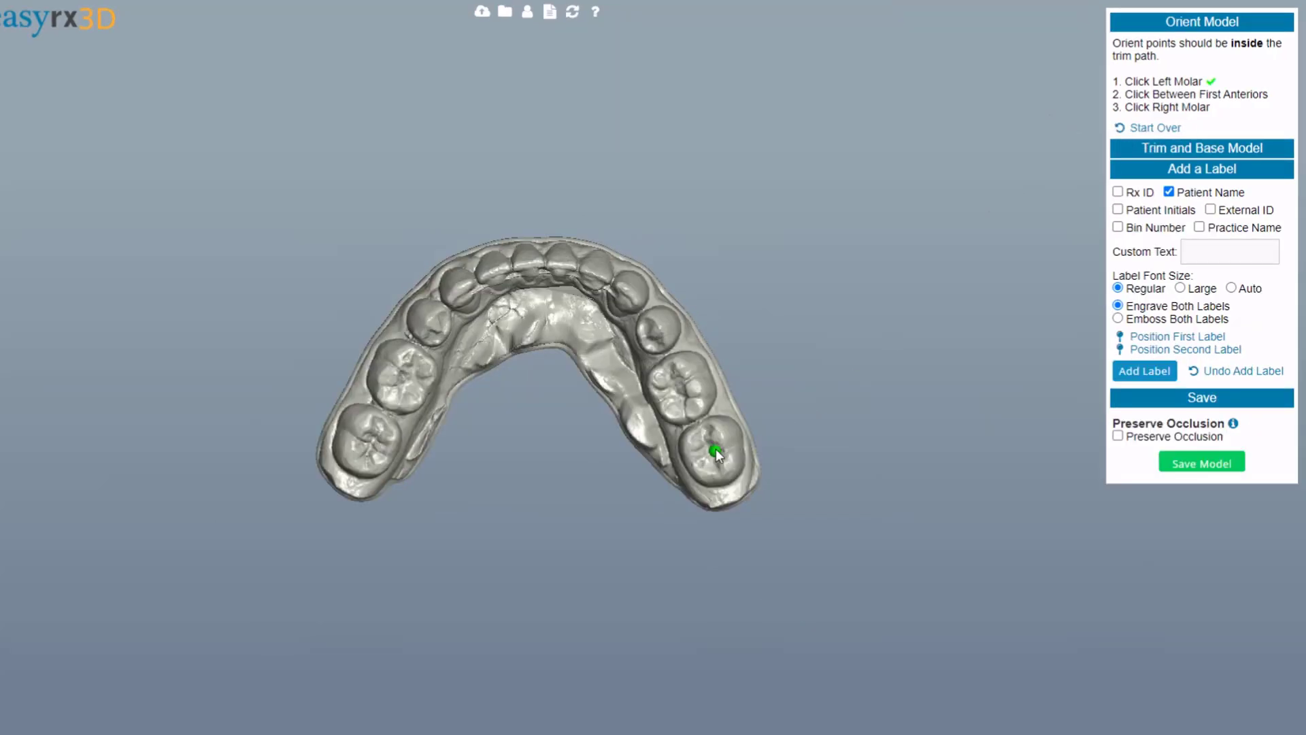
left_click_drag(537, 255, 537, 287)
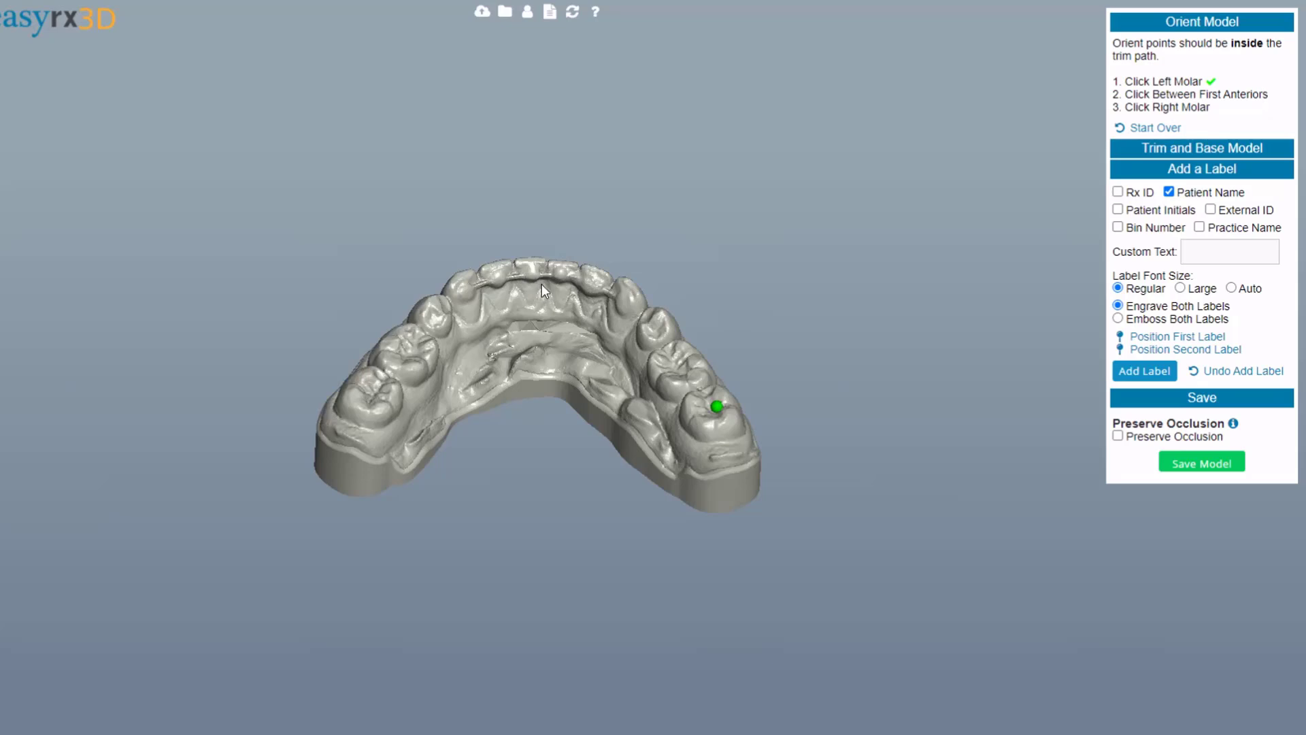
left_click(542, 283)
left_click(365, 447)
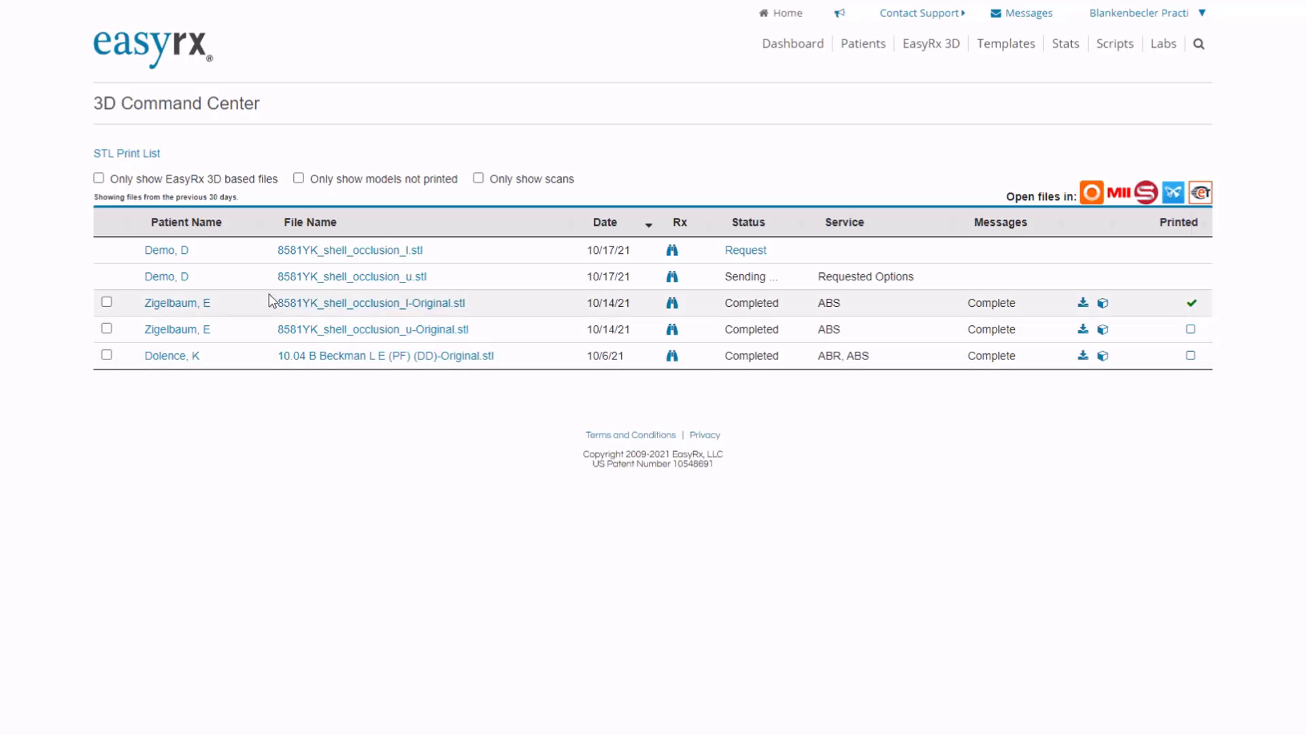
Select the three completed files in the 3D Command Center and the four most recent models in the STL Print List
left_click(107, 328)
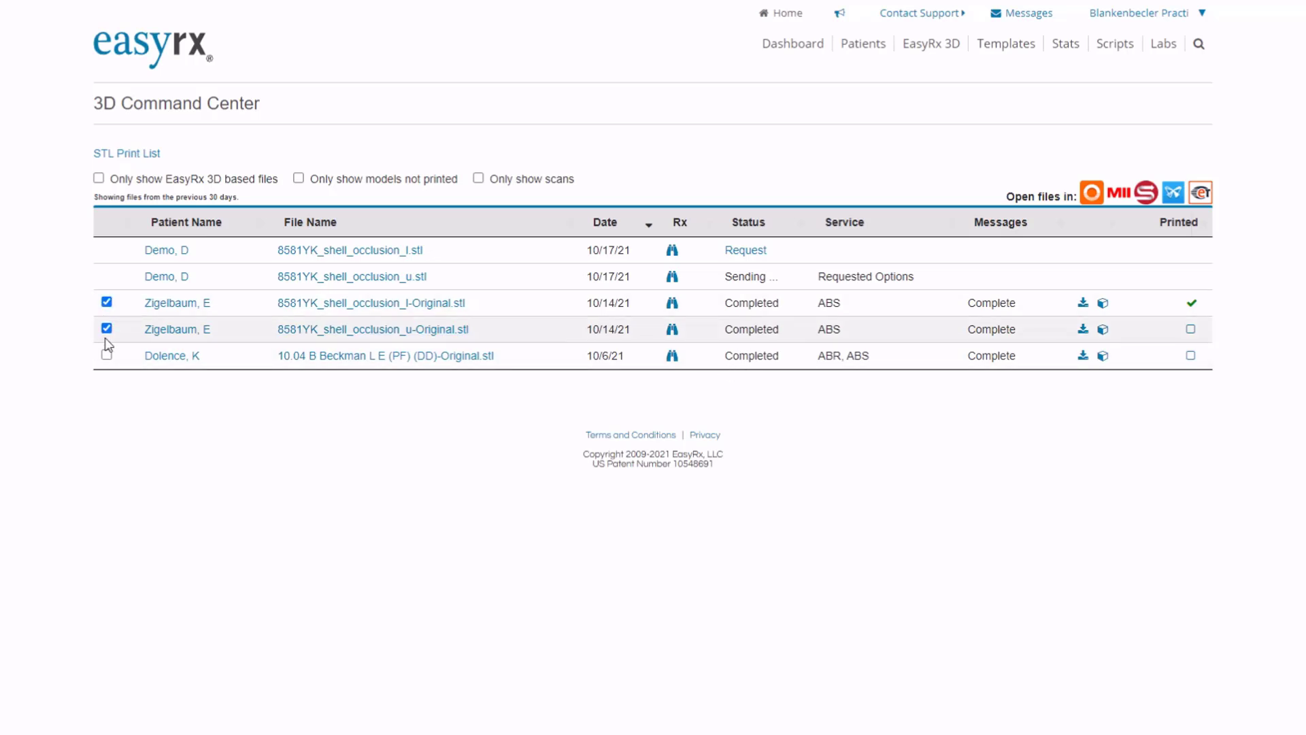
left_click(106, 355)
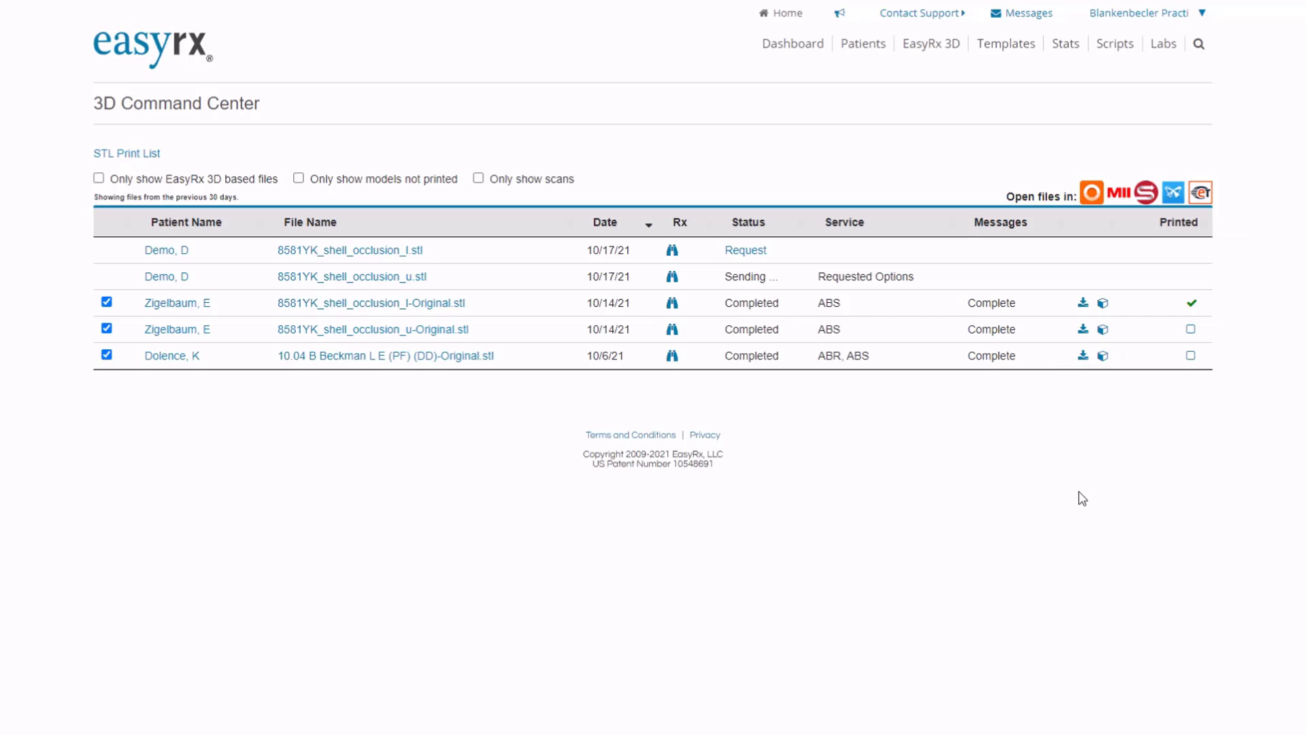
left_click(136, 155)
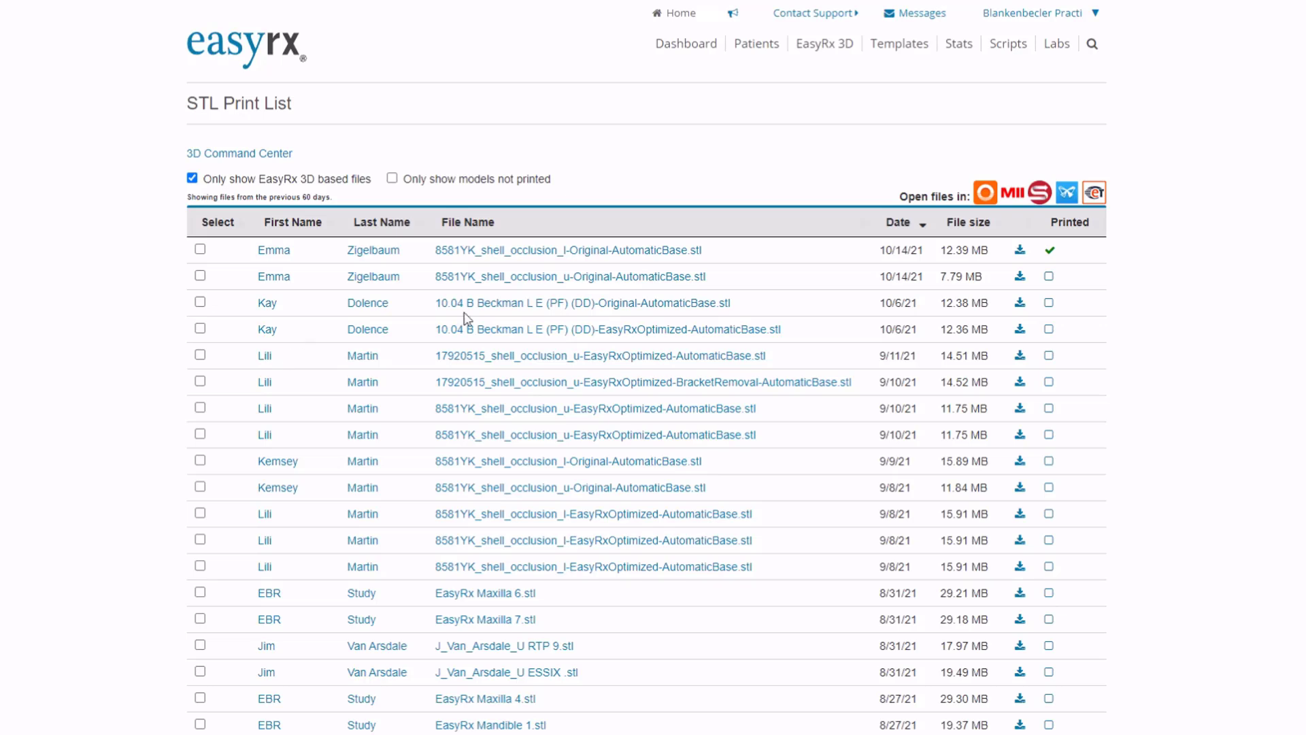
left_click(661, 253)
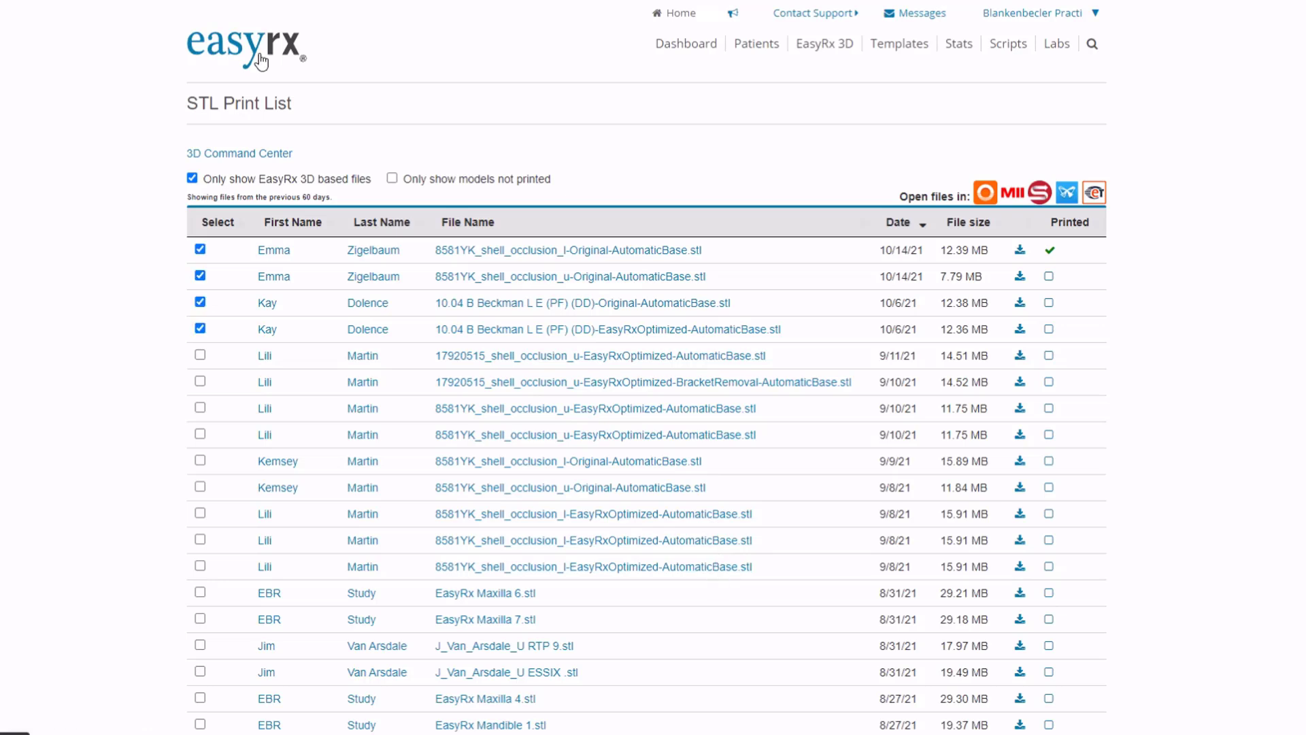
Request automated basing for 8581YK_shell_occlusion_l.stl with the Minimal Trimming trim type and the Regular model type
mouse_move(807, 55)
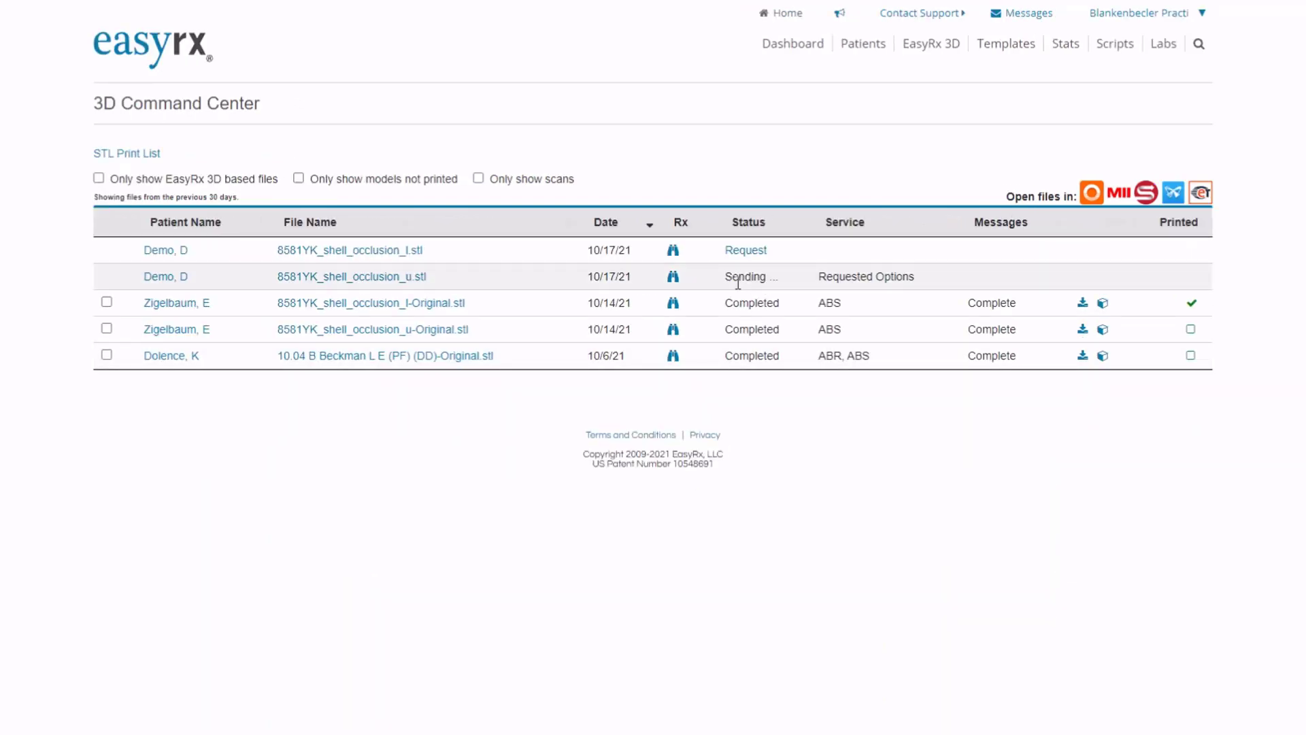
left_click(754, 255)
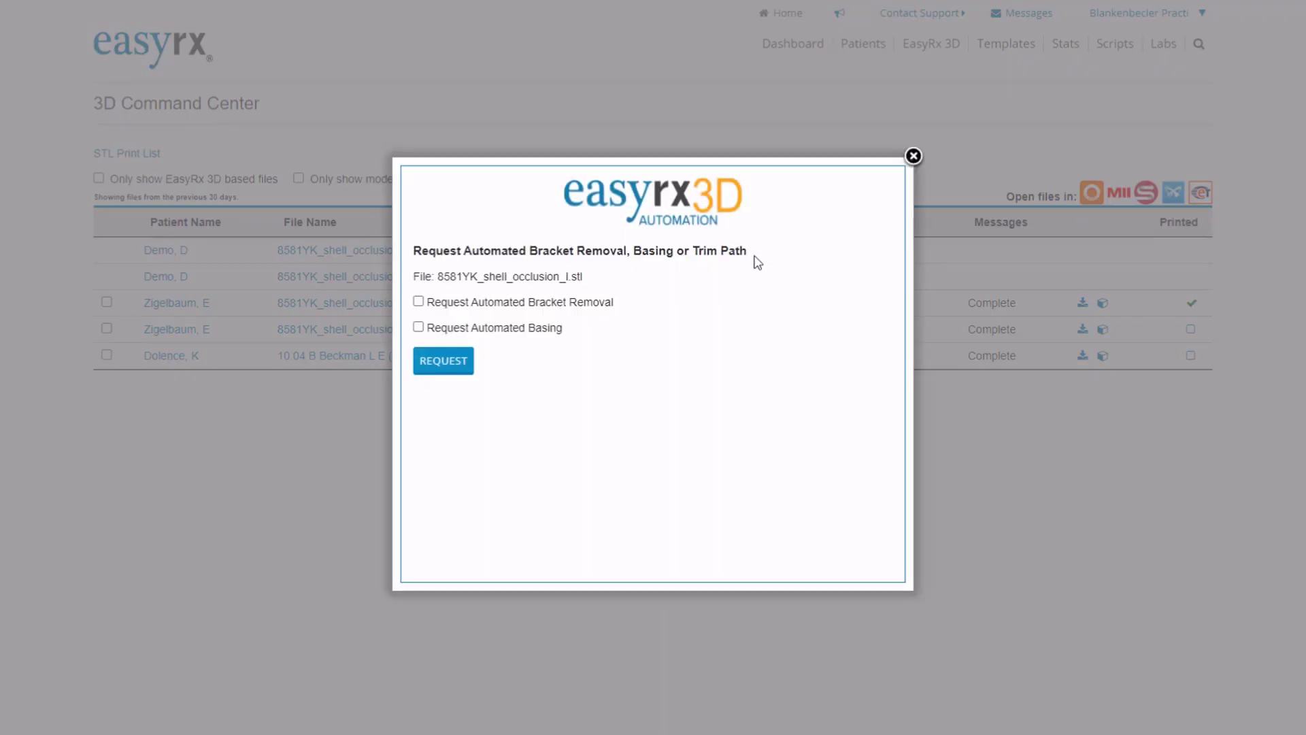
left_click(418, 327)
left_click(555, 380)
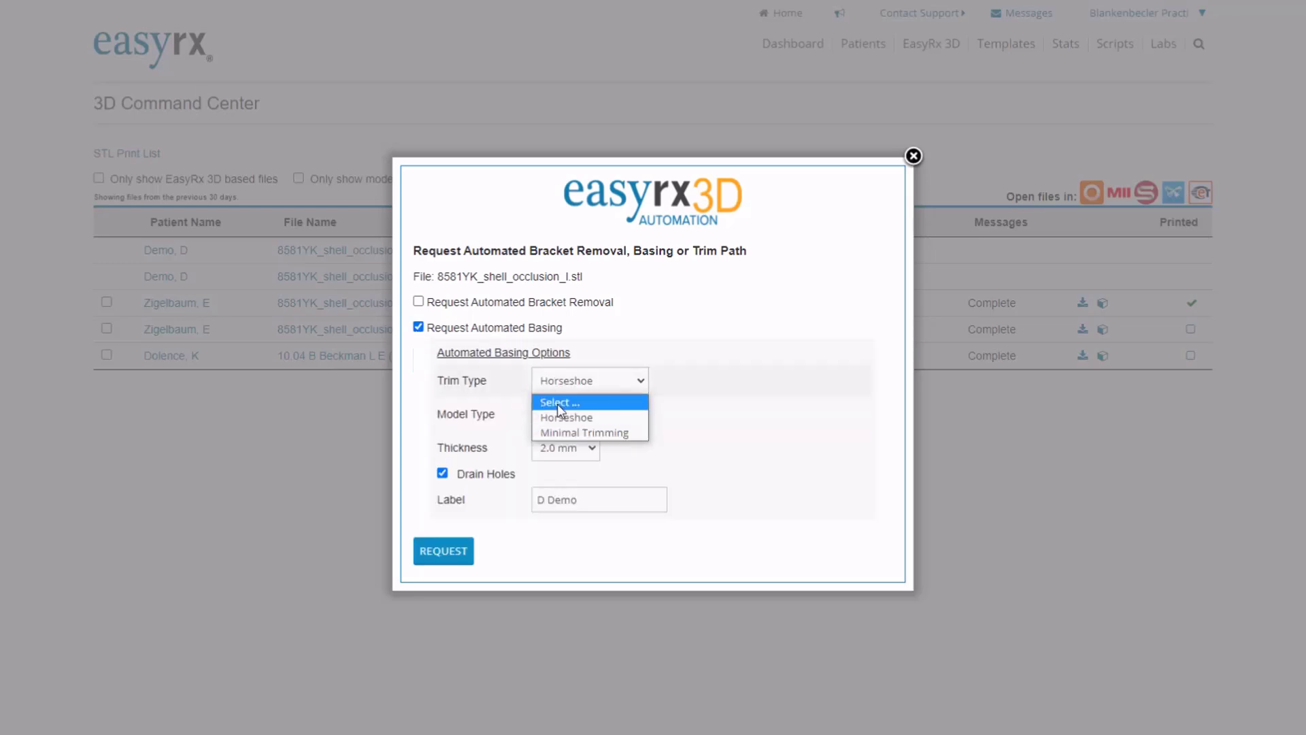
left_click(557, 433)
left_click(557, 420)
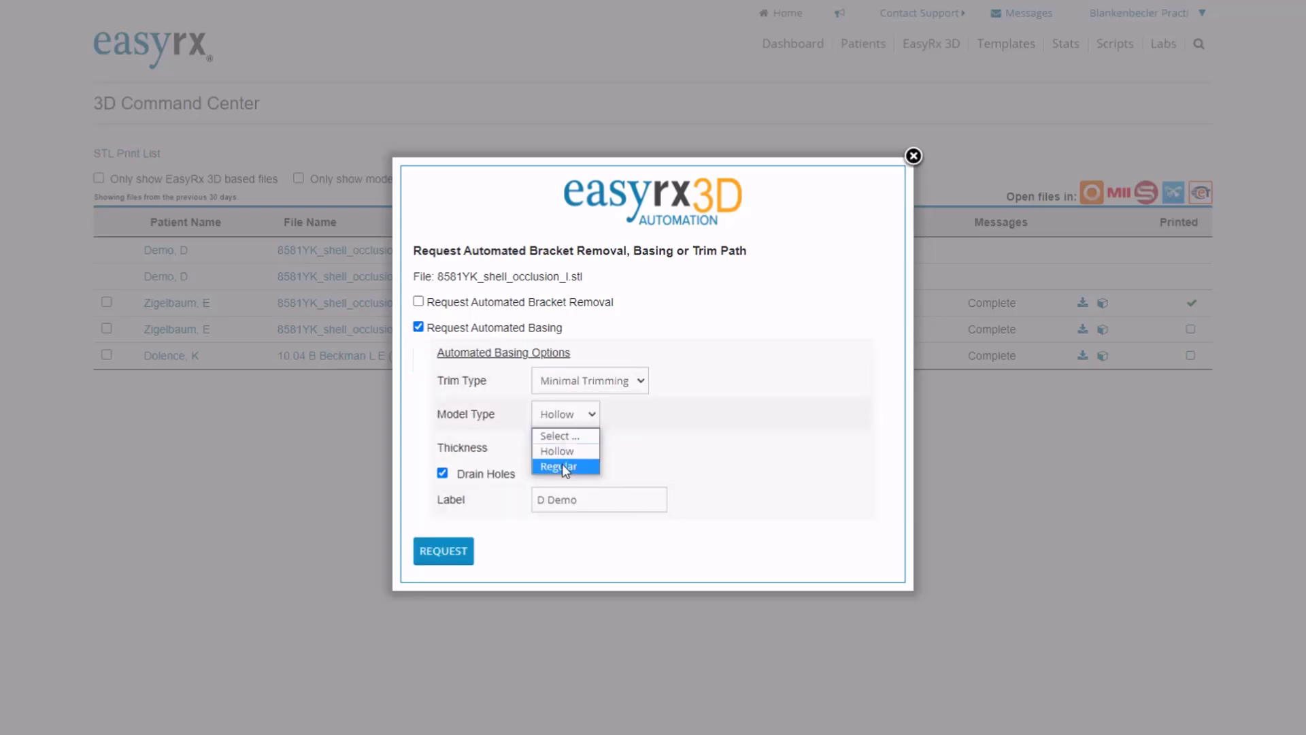
left_click(562, 463)
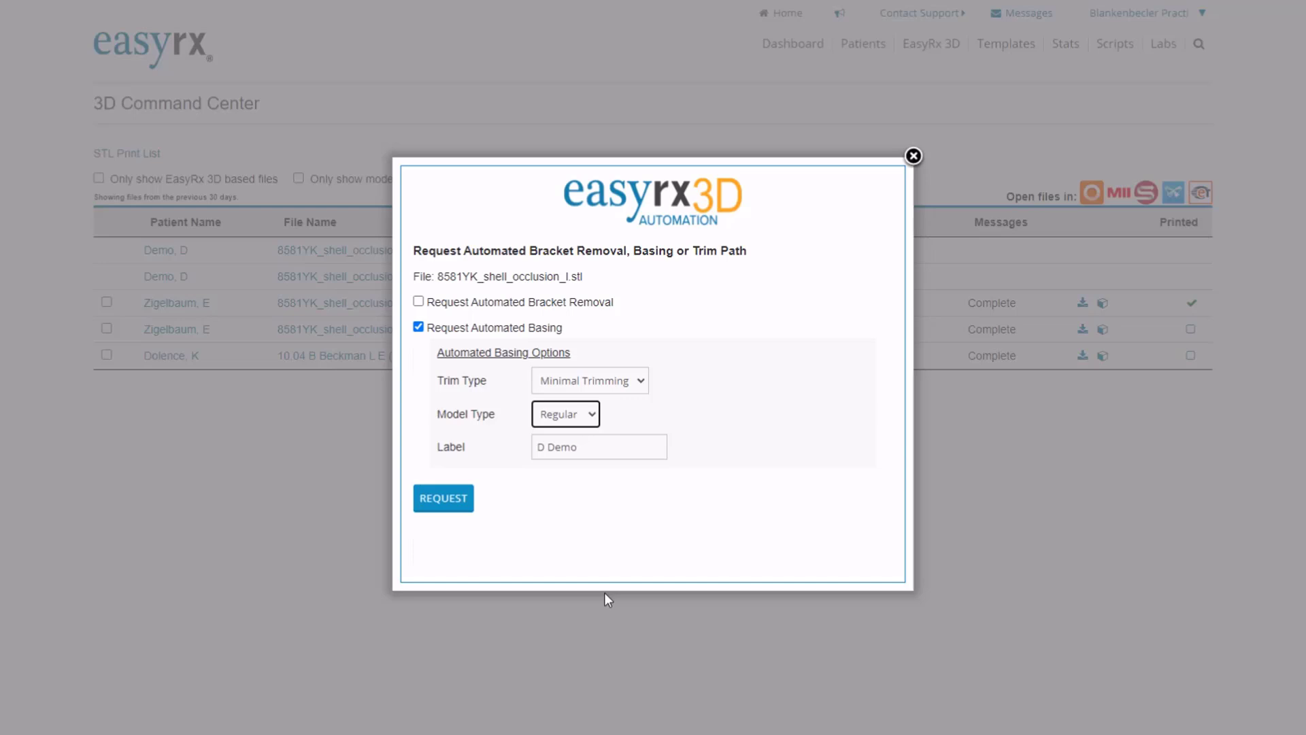
left_click(453, 501)
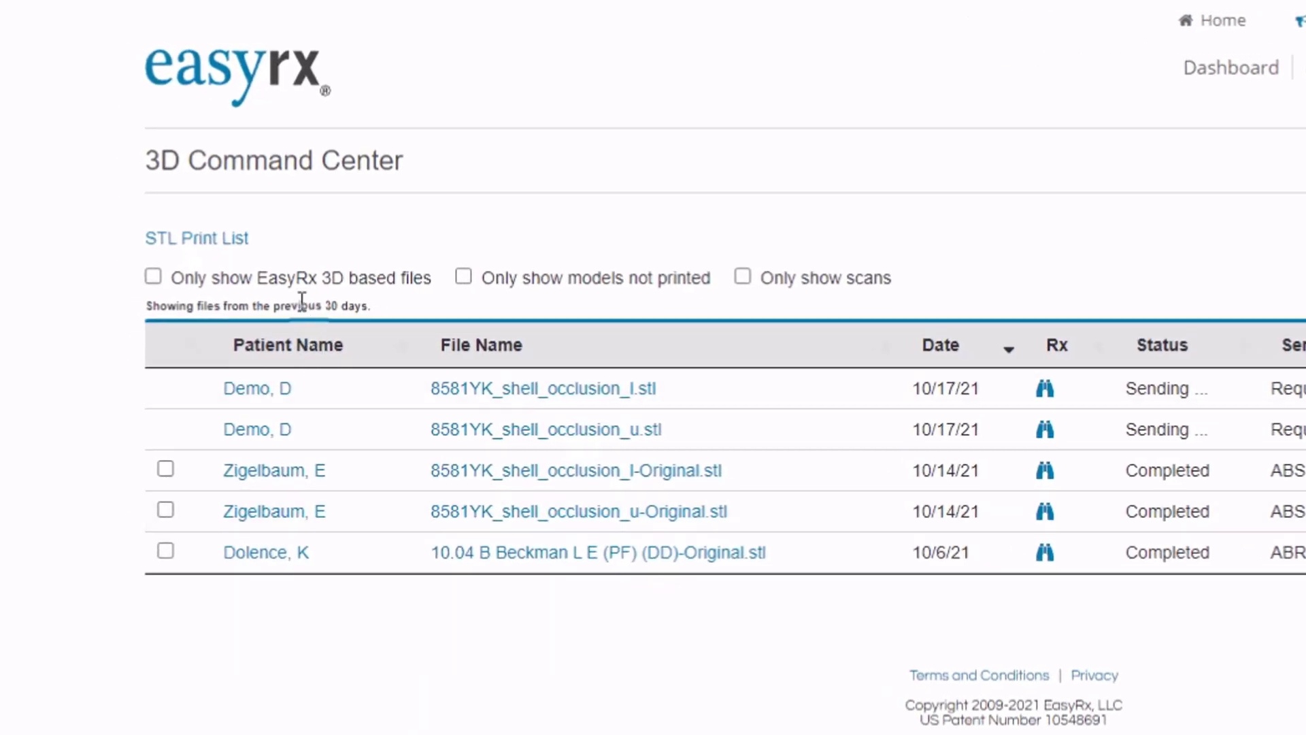
Filter the 3D Command Center list to show only EasyRx 3D based files
left_click(167, 279)
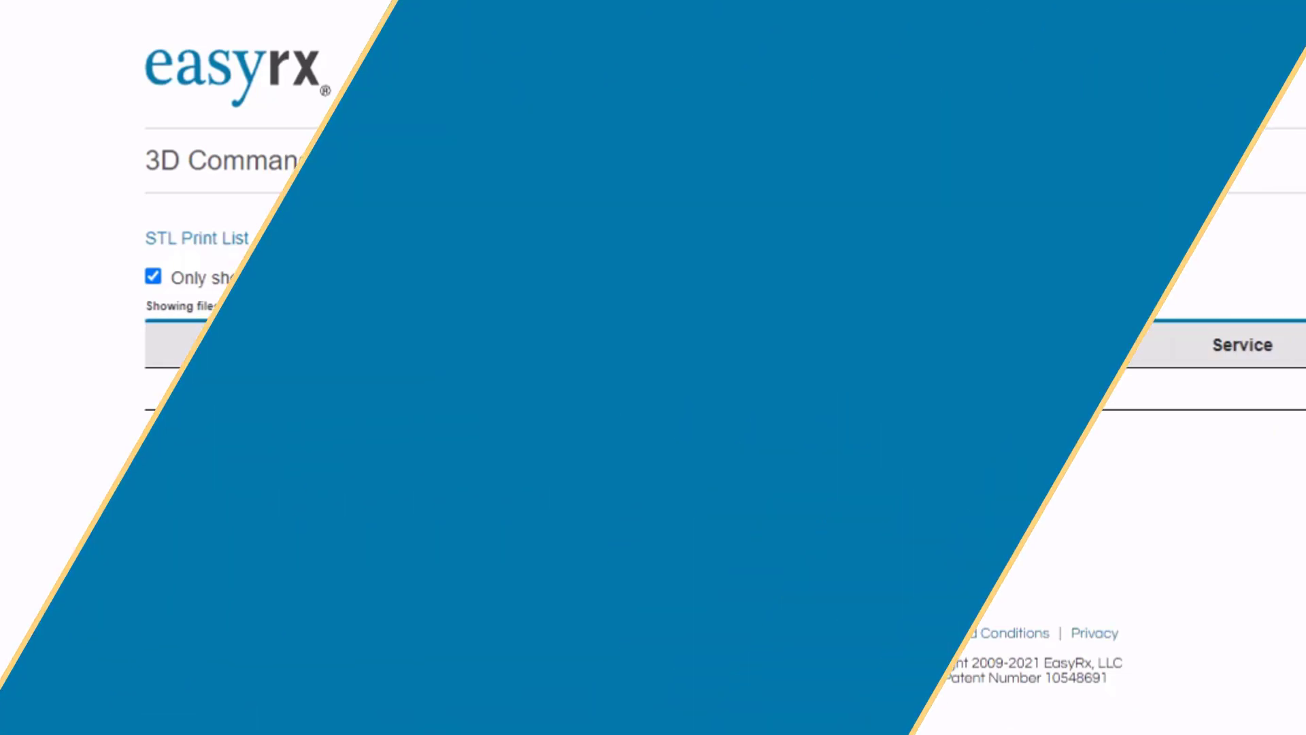